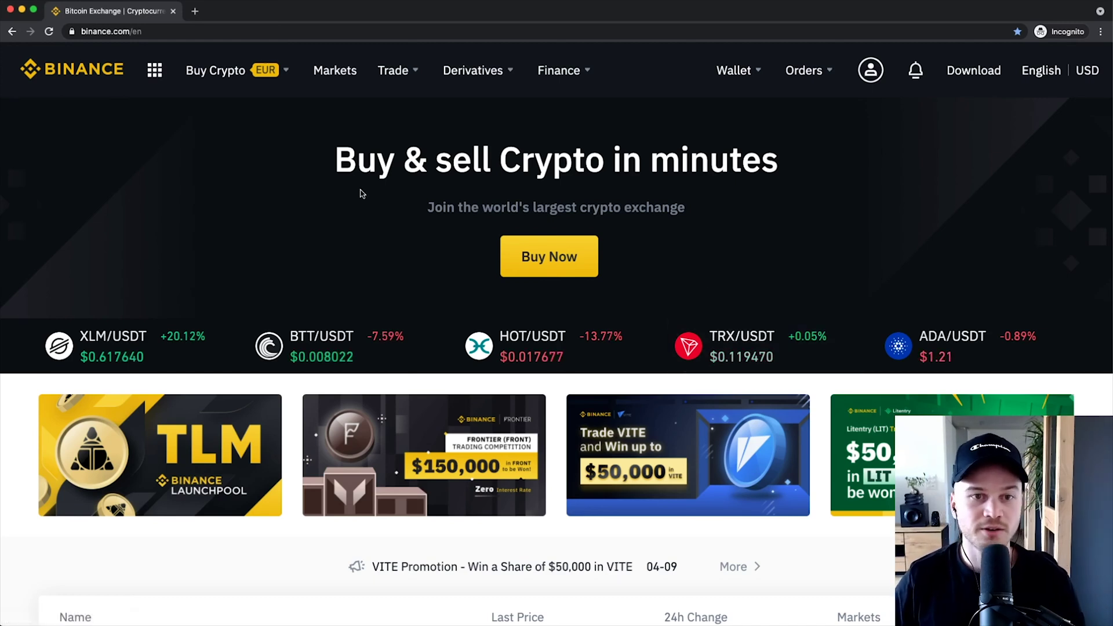
Reveal the Trade menu's Convert, Classic, Advanced, Margin and P2P options.
{"action": "mouse_move", "coordinate": [385, 75]}
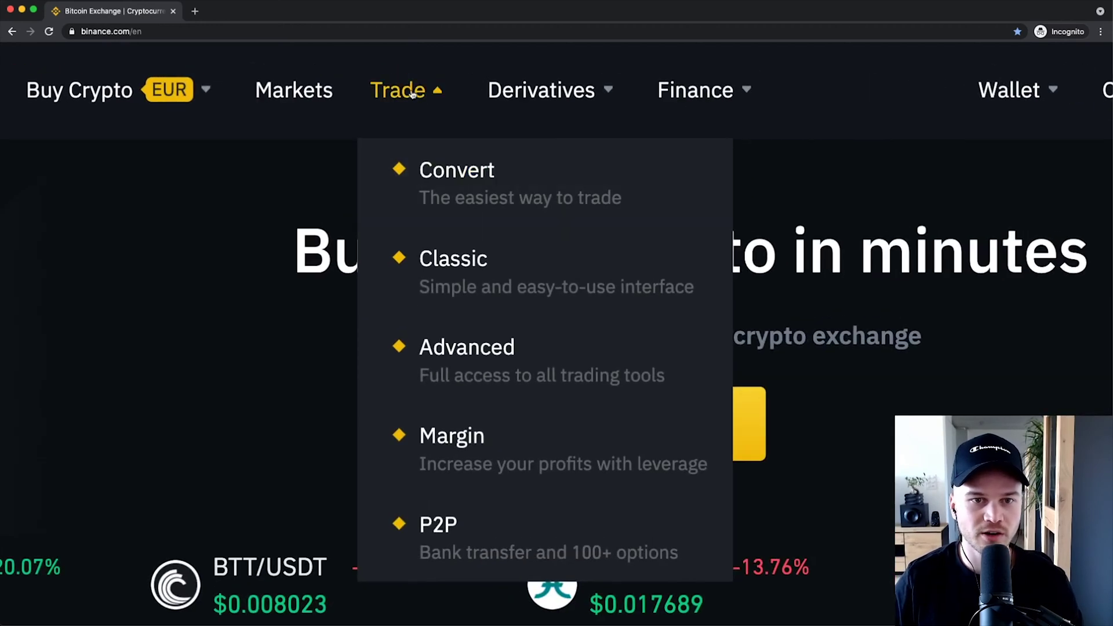
Go to Trade > Convert and look over its USDT-to-BTC conversion form.
{"action": "left_click", "coordinate": [519, 175]}
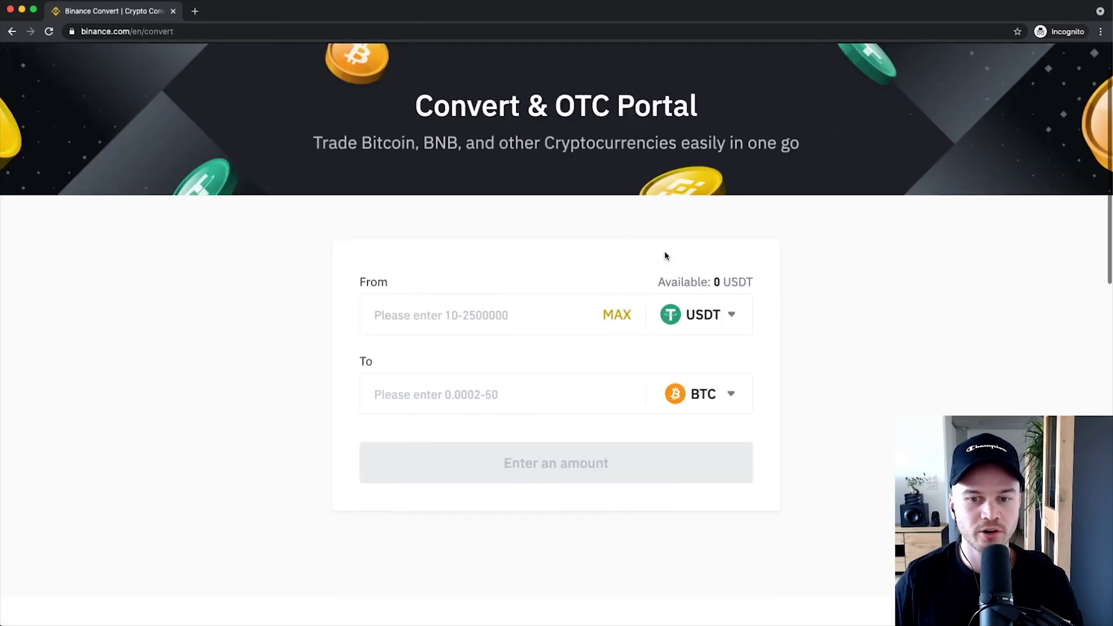
{"action": "scroll", "coordinate": [665, 255], "scroll_direction": "down", "scroll_amount": 2}
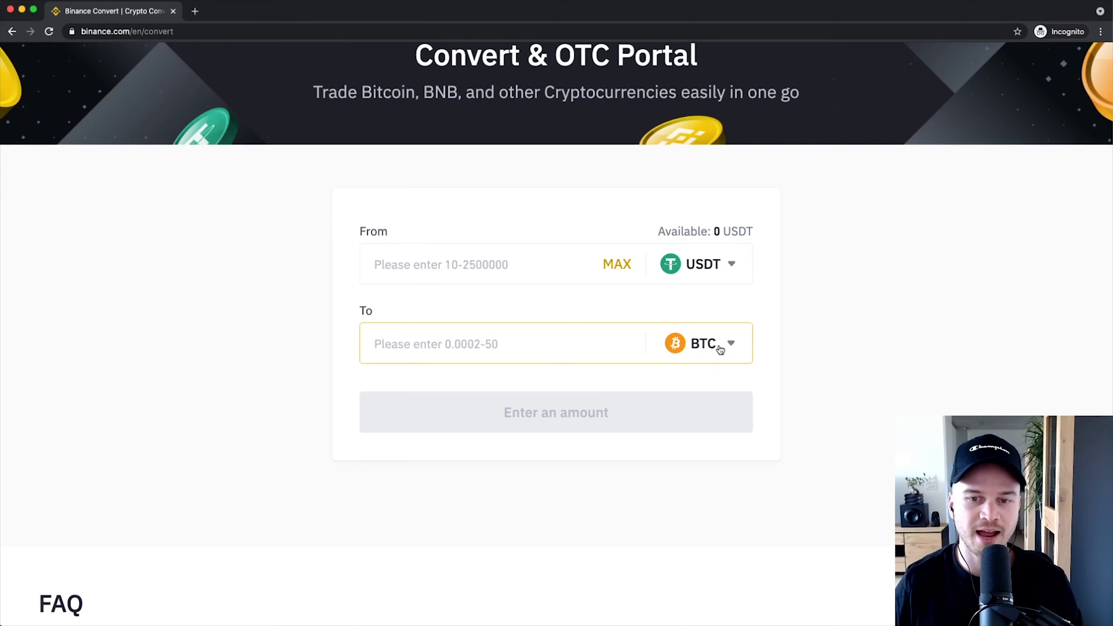
{"action": "scroll", "coordinate": [720, 347], "scroll_direction": "up", "scroll_amount": 4}
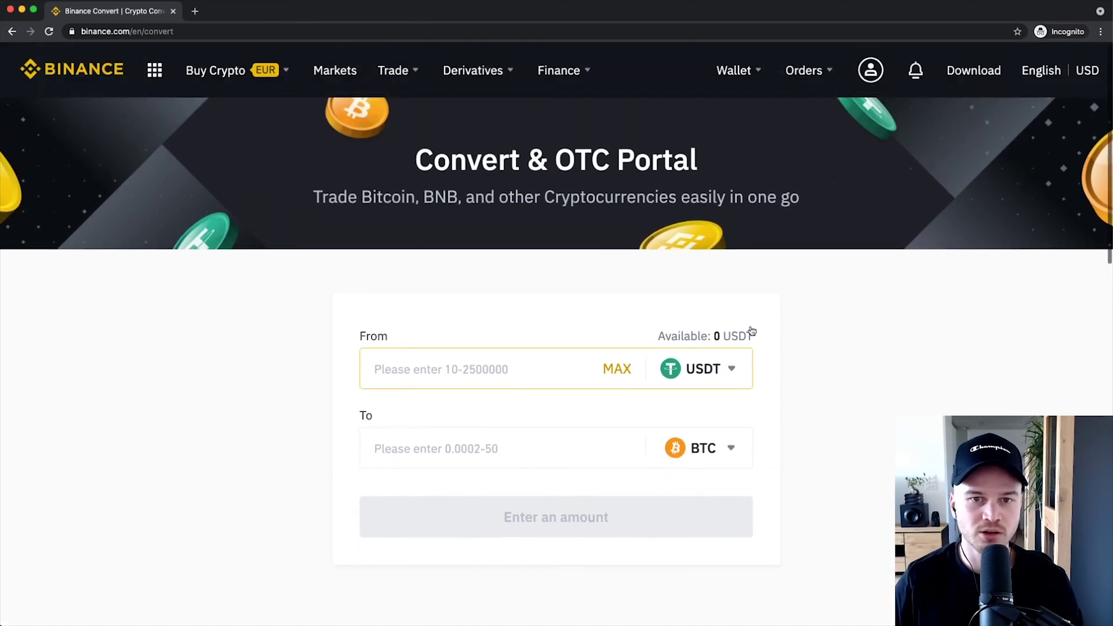
Compare the Trade menu's Advanced, Margin and P2P modes while browsing the Convert portal.
{"action": "mouse_move", "coordinate": [389, 63]}
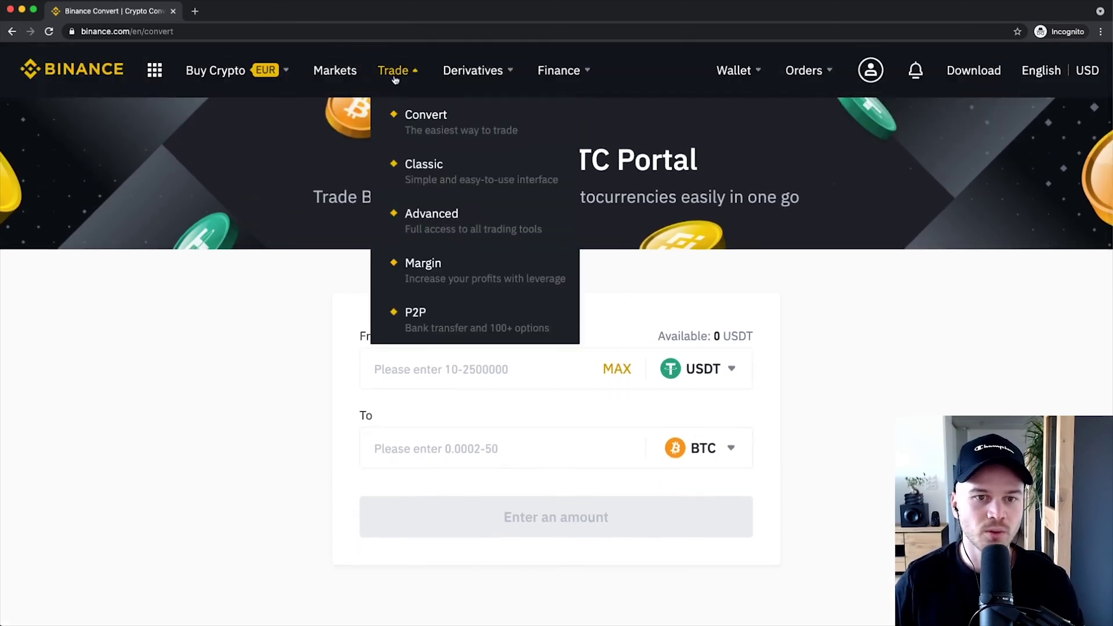
{"action": "scroll", "coordinate": [400, 87], "scroll_direction": "down", "scroll_amount": 2}
{"action": "scroll", "coordinate": [414, 125], "scroll_direction": "up", "scroll_amount": 2}
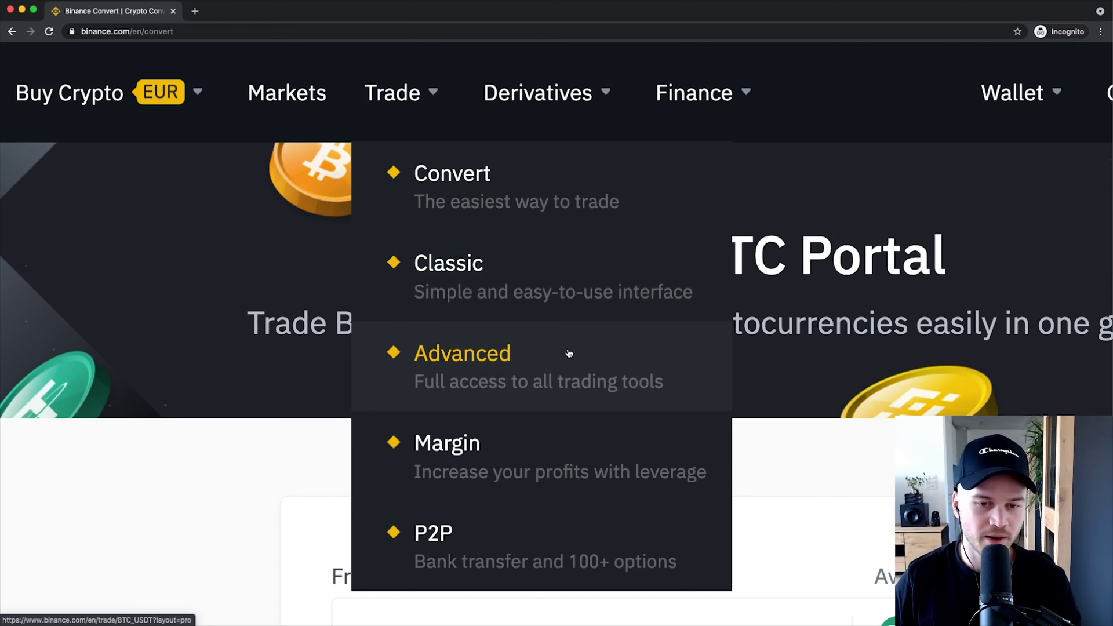
{"action": "scroll", "coordinate": [574, 348], "scroll_direction": "down", "scroll_amount": 1}
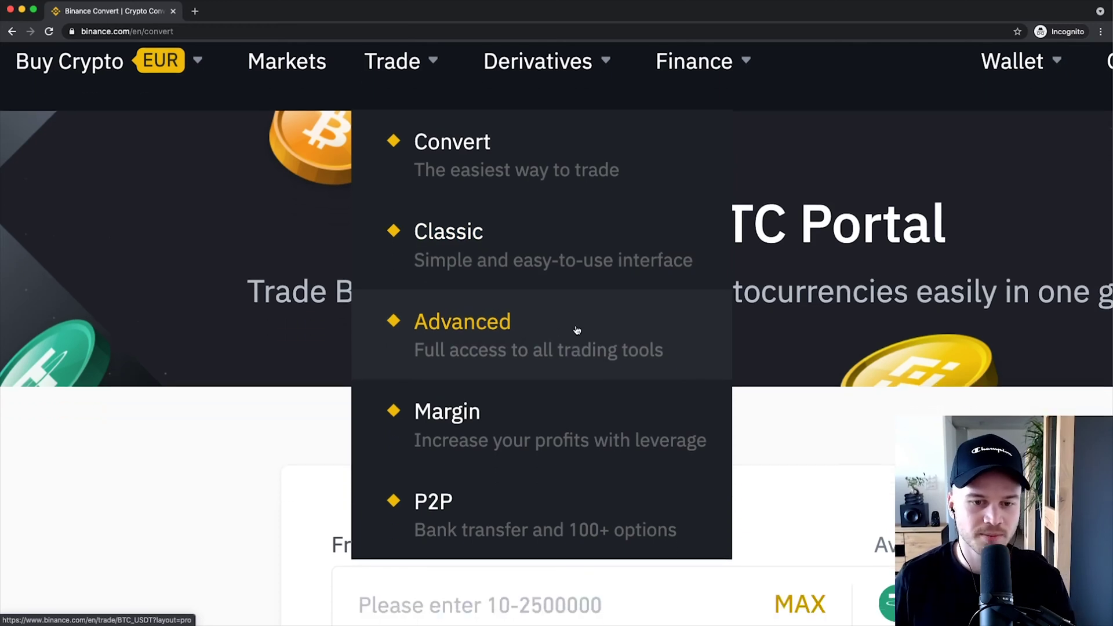
{"action": "scroll", "coordinate": [534, 366], "scroll_direction": "down", "scroll_amount": 2}
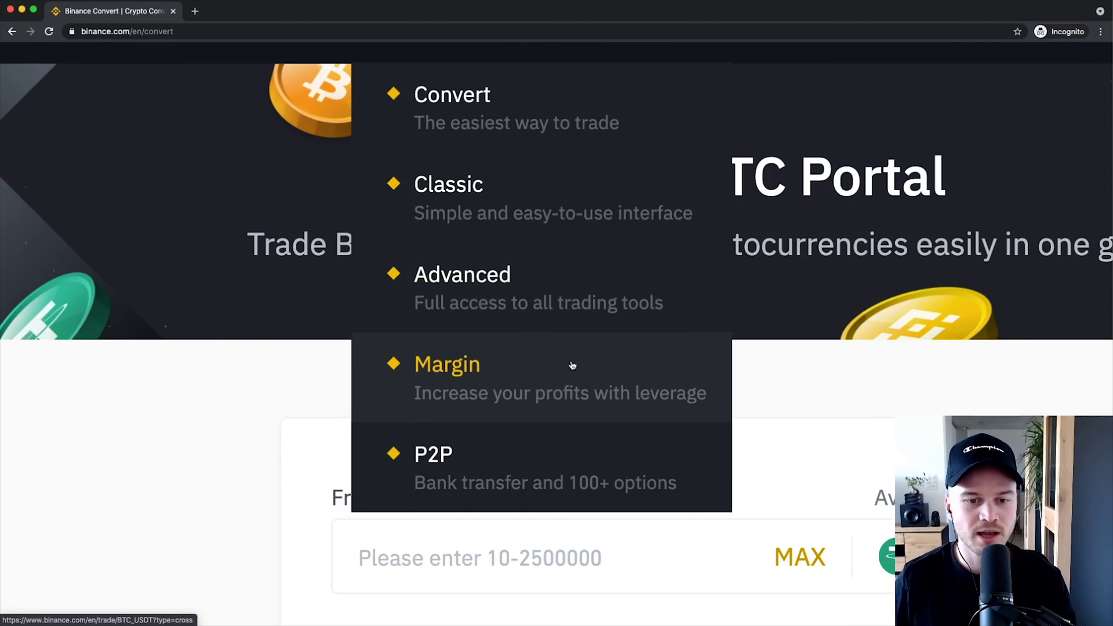
{"action": "scroll", "coordinate": [572, 365], "scroll_direction": "down", "scroll_amount": 1}
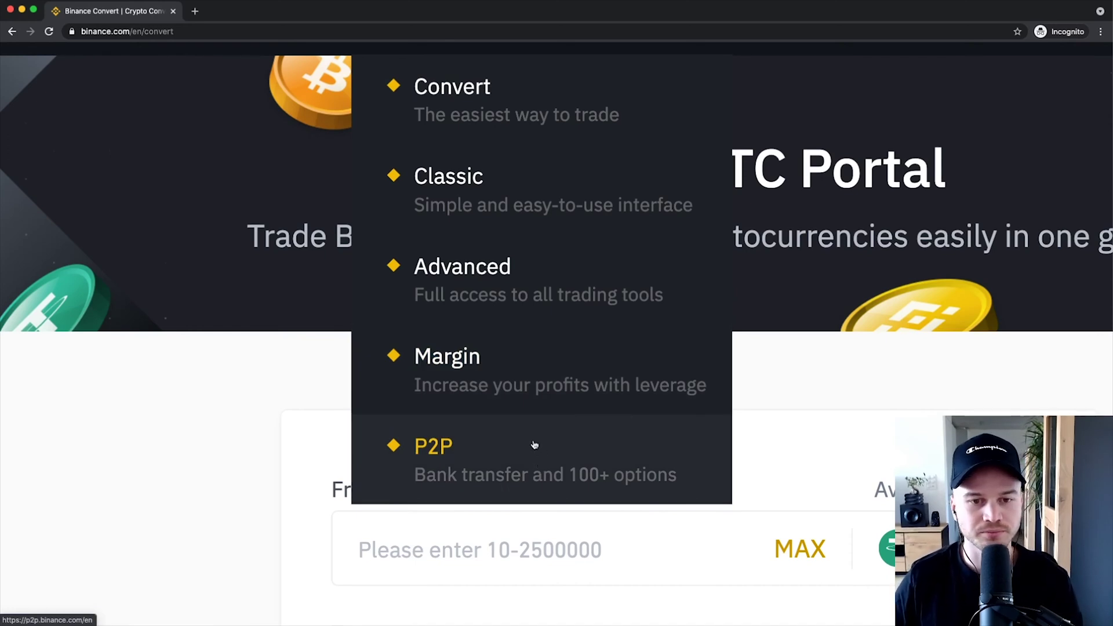
{"action": "scroll", "coordinate": [509, 360], "scroll_direction": "up", "scroll_amount": 2}
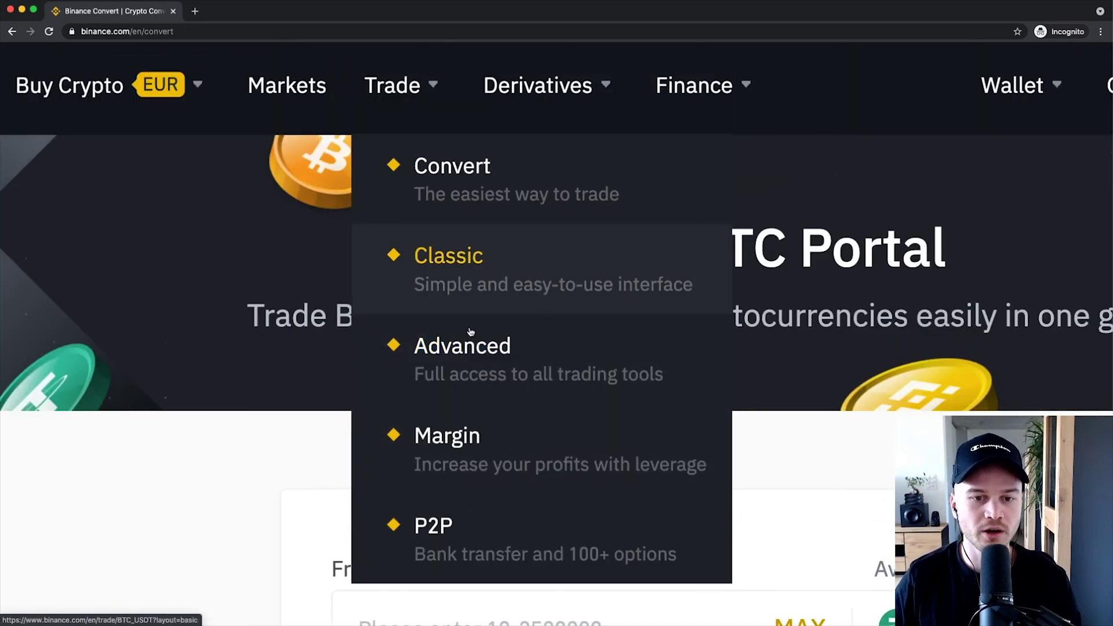
Load the Advanced BTC/USDT layout with price chart, order book and order form.
{"action": "left_click", "coordinate": [562, 358]}
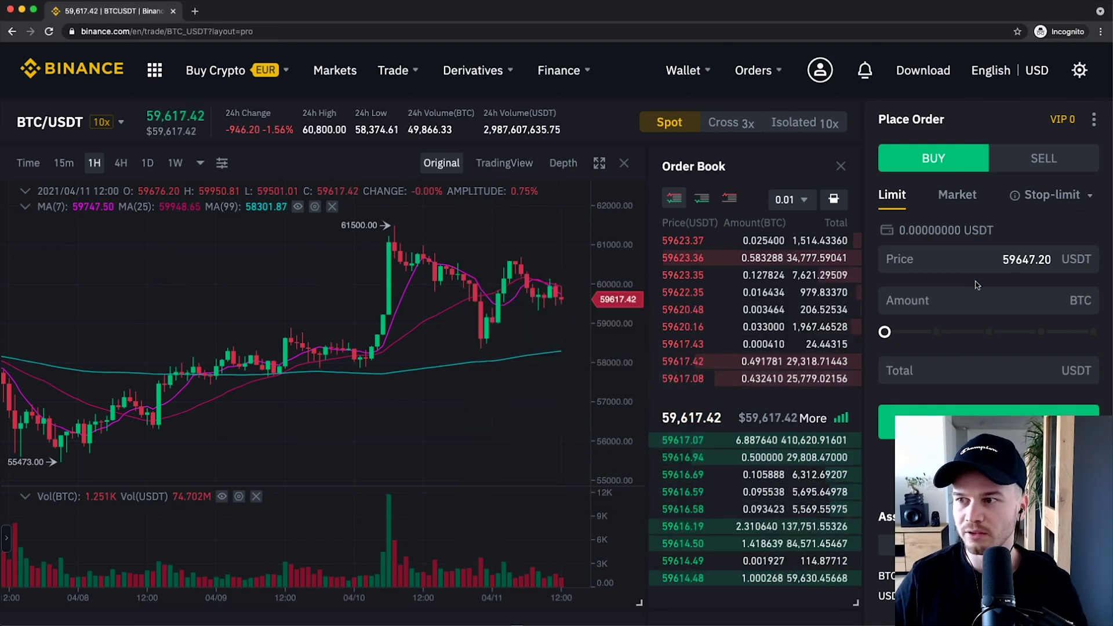
{"action": "scroll", "coordinate": [978, 285], "scroll_direction": "down", "scroll_amount": 4}
{"action": "scroll", "coordinate": [962, 177], "scroll_direction": "up", "scroll_amount": 3}
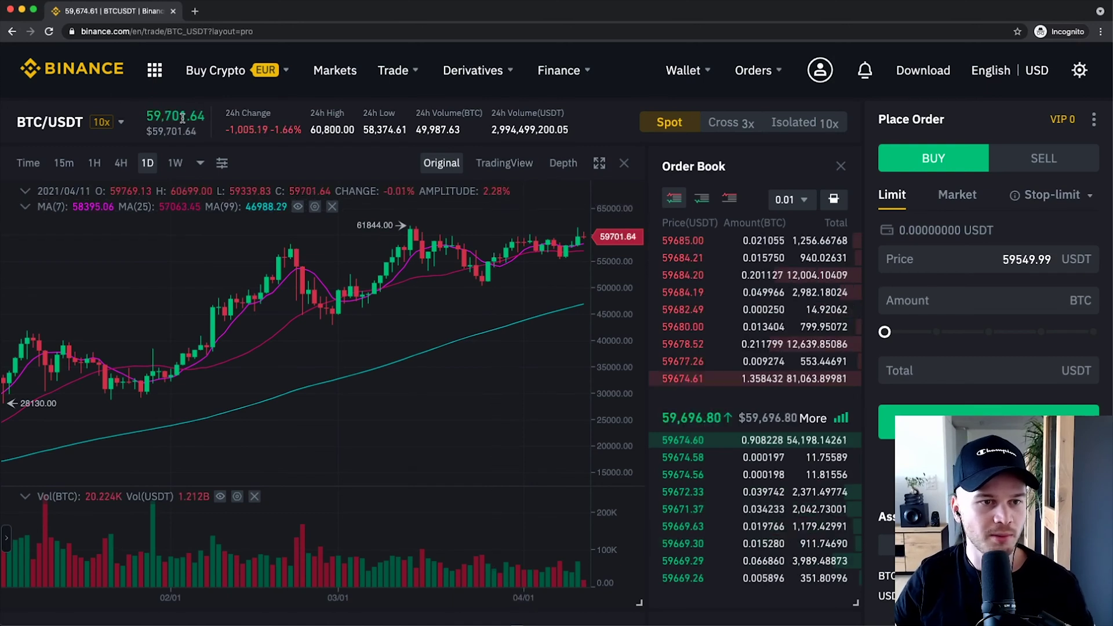
{"action": "scroll", "coordinate": [182, 118], "scroll_direction": "up", "scroll_amount": 5}
{"action": "mouse_move", "coordinate": [96, 135]}
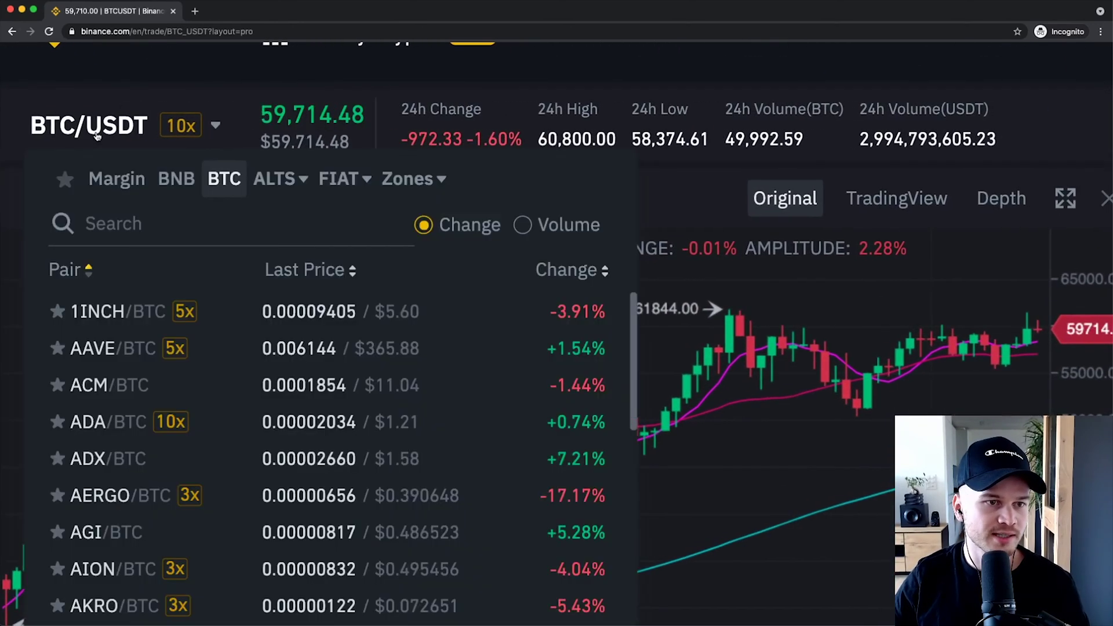
{"action": "scroll", "coordinate": [97, 135], "scroll_direction": "down", "scroll_amount": 1}
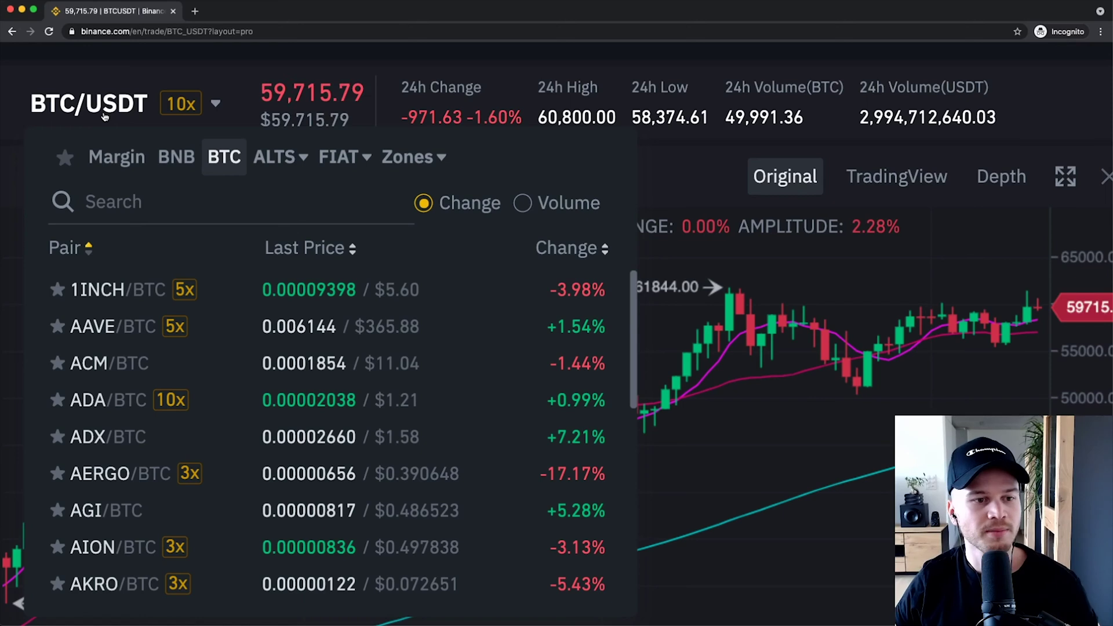
{"action": "left_click", "coordinate": [110, 210]}
{"action": "type", "text": "eth"}
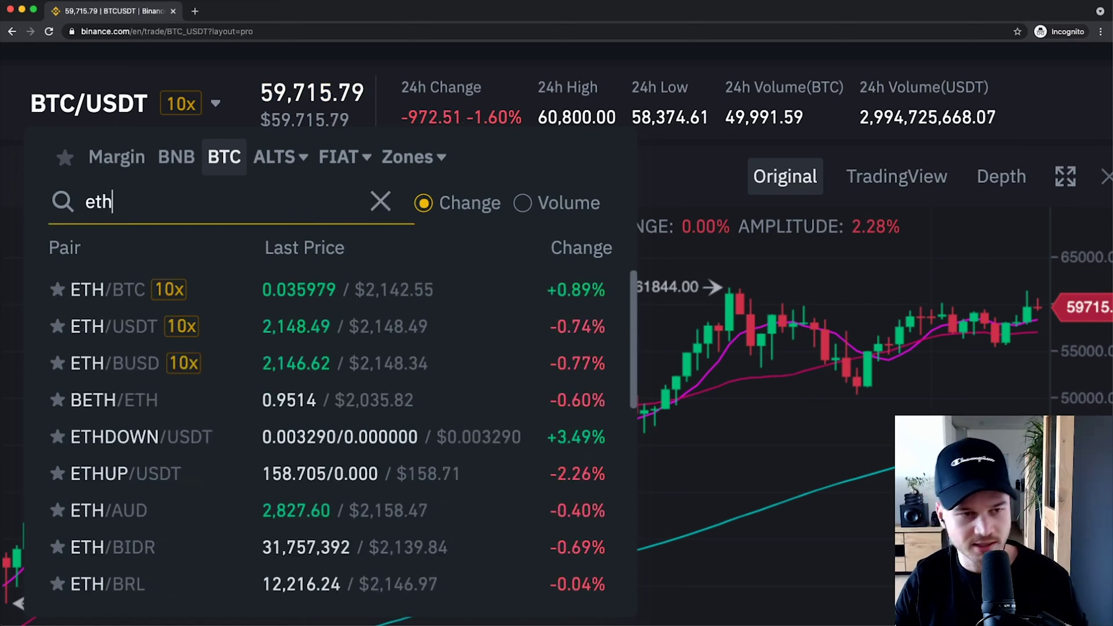
{"action": "left_click", "coordinate": [99, 290]}
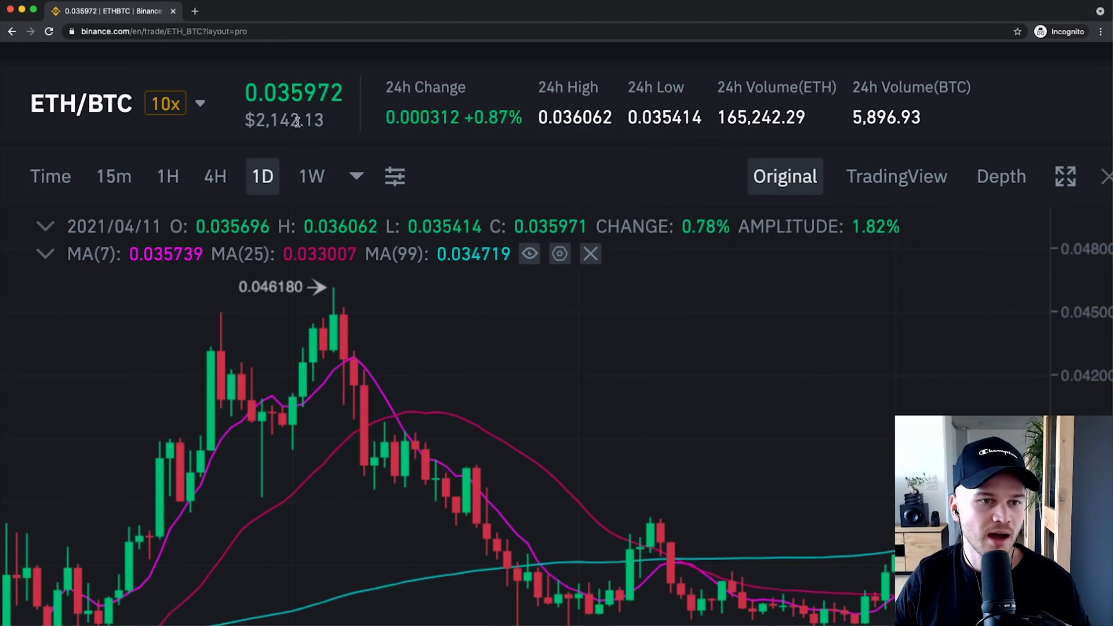
{"action": "mouse_move", "coordinate": [165, 103]}
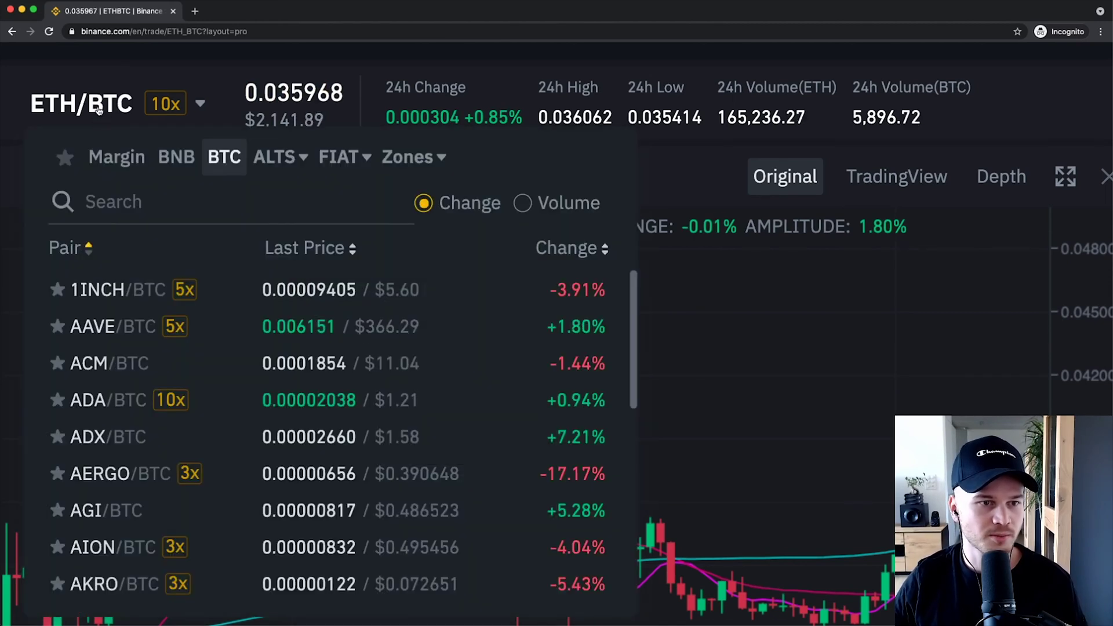
{"action": "type", "text": "btc/"}
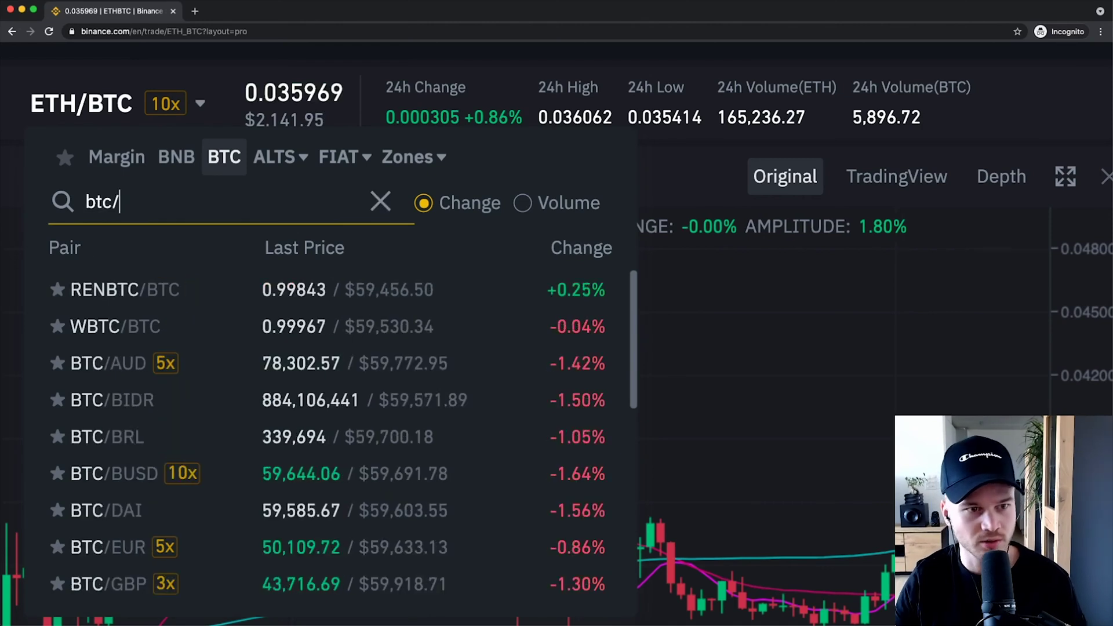
{"action": "type", "text": "usdt"}
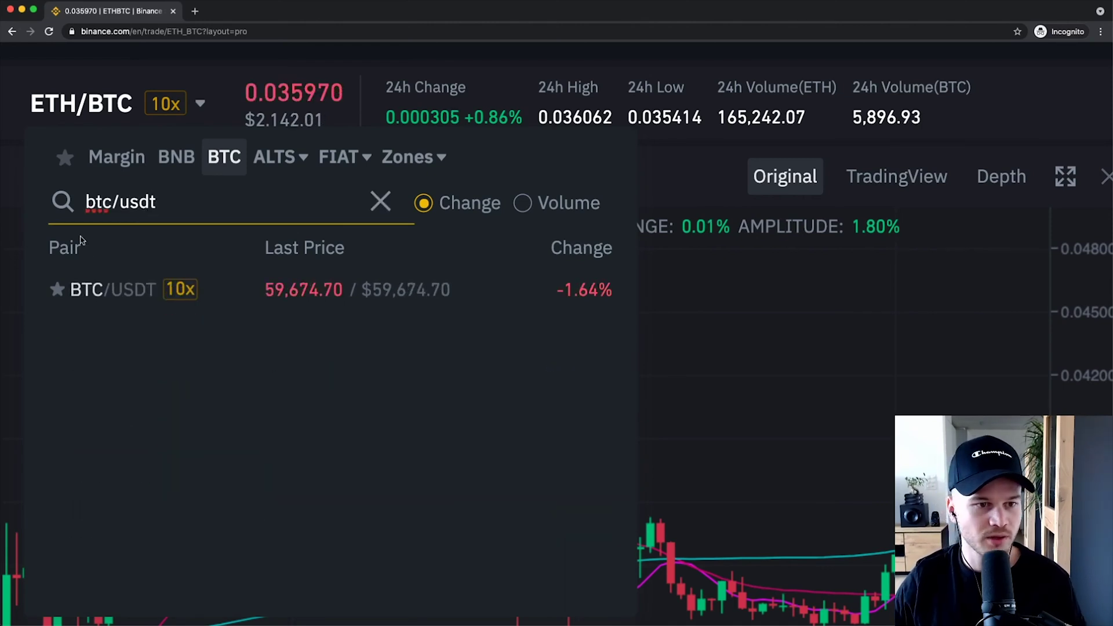
{"action": "left_click", "coordinate": [72, 288]}
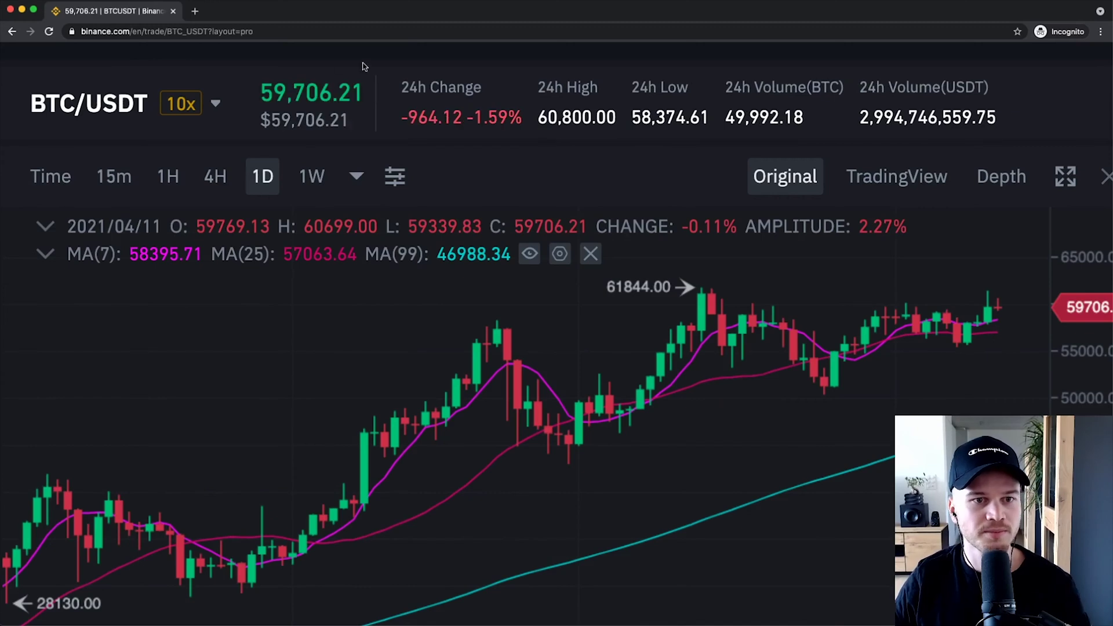
{"action": "scroll", "coordinate": [359, 87], "scroll_direction": "up", "scroll_amount": 1}
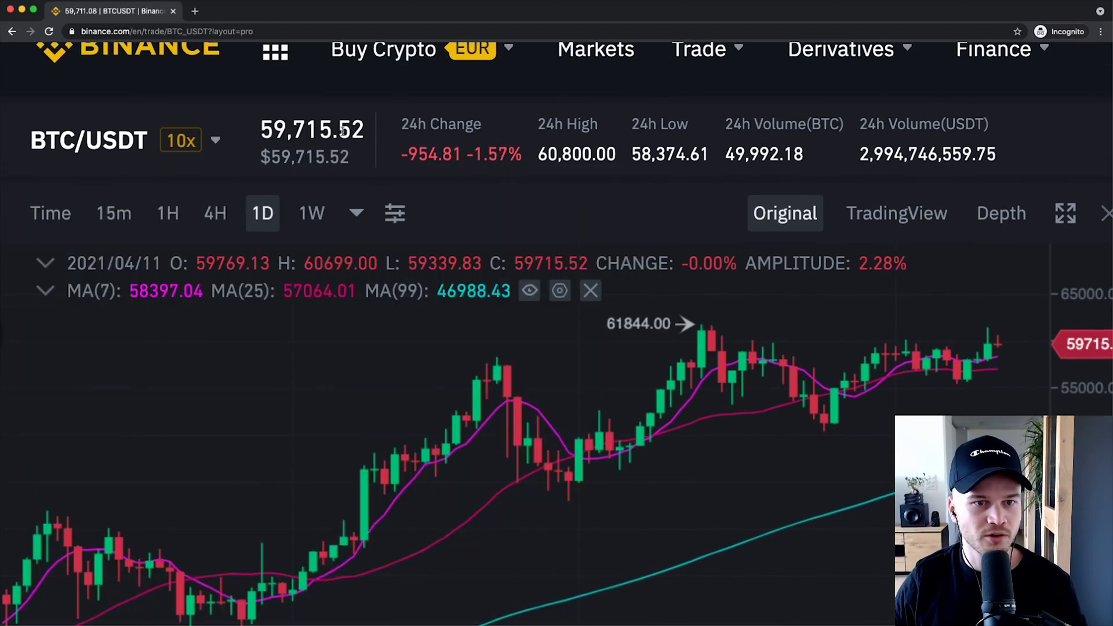
{"action": "double_click", "coordinate": [345, 131]}
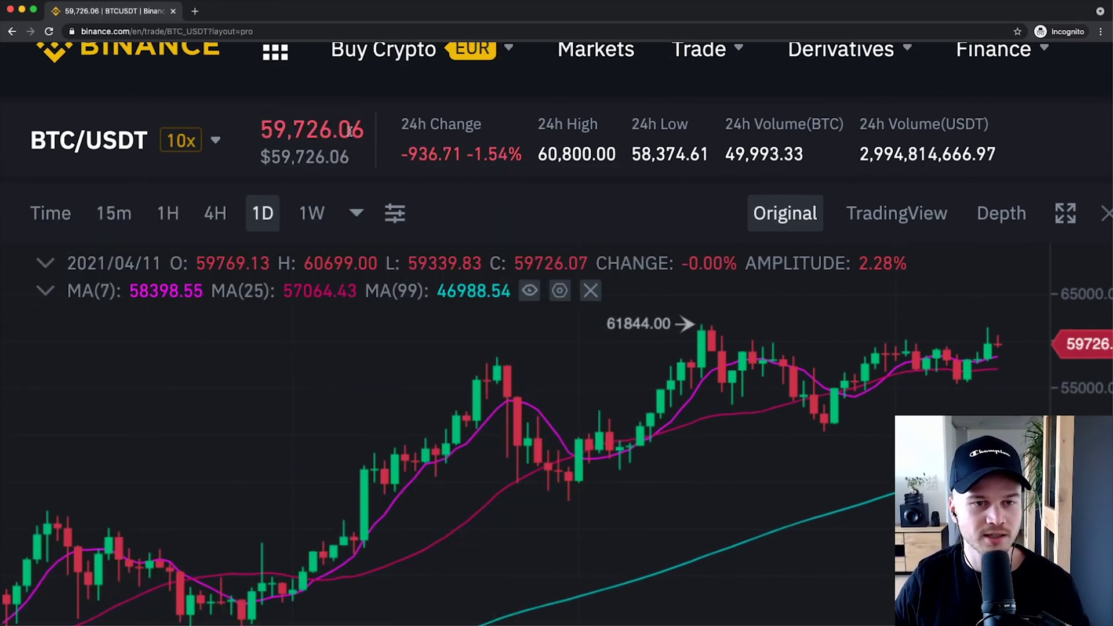
{"action": "mouse_move", "coordinate": [400, 51]}
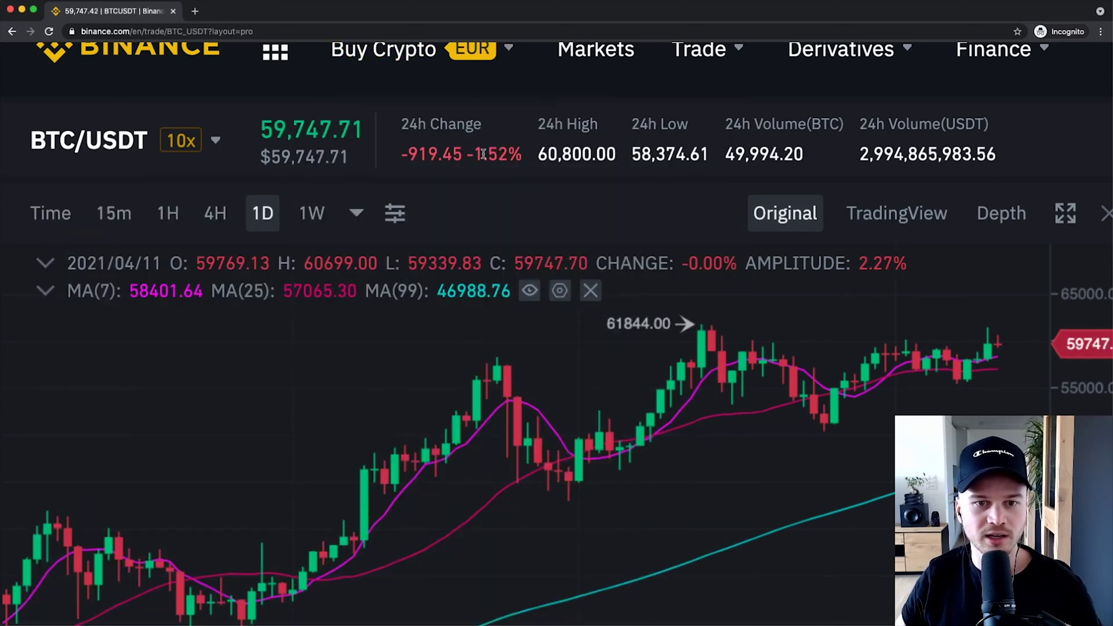
{"action": "double_click", "coordinate": [493, 153]}
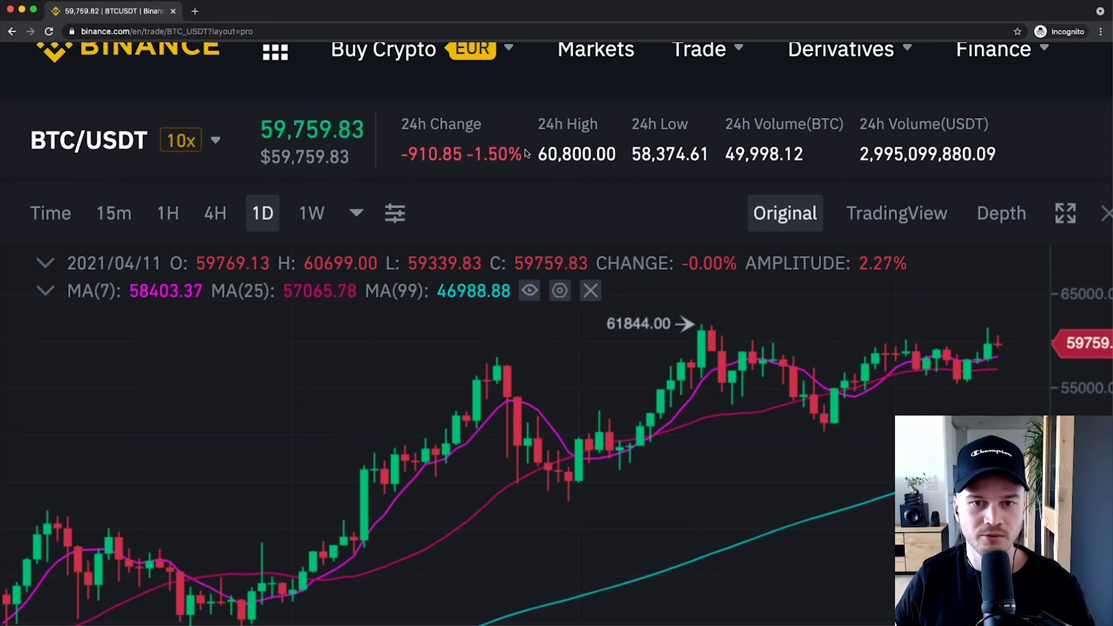
{"action": "scroll", "coordinate": [526, 153], "scroll_direction": "right", "scroll_amount": 4}
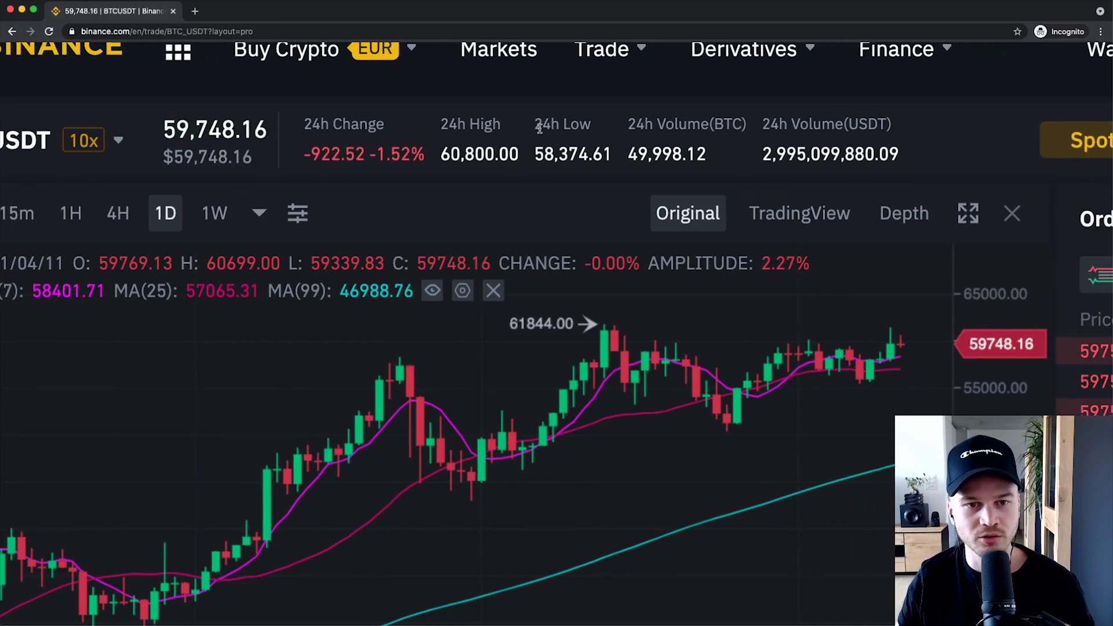
{"action": "scroll", "coordinate": [540, 128], "scroll_direction": "right", "scroll_amount": 2}
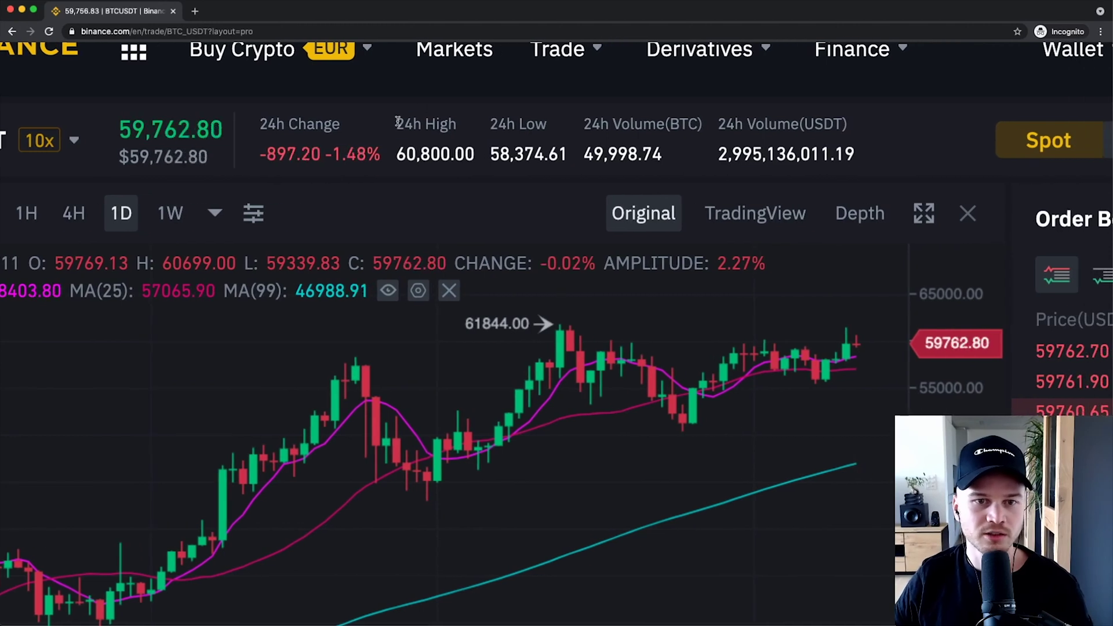
{"action": "left_click_drag", "start_coordinate": [399, 124], "coordinate": [547, 125]}
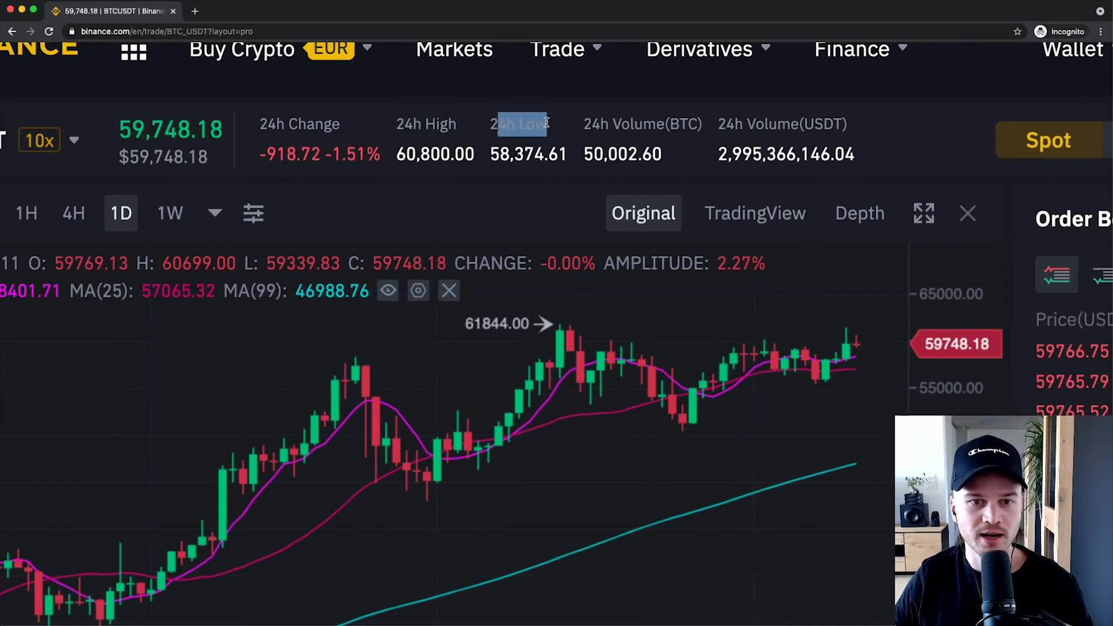
{"action": "left_click_drag", "start_coordinate": [397, 154], "coordinate": [486, 155]}
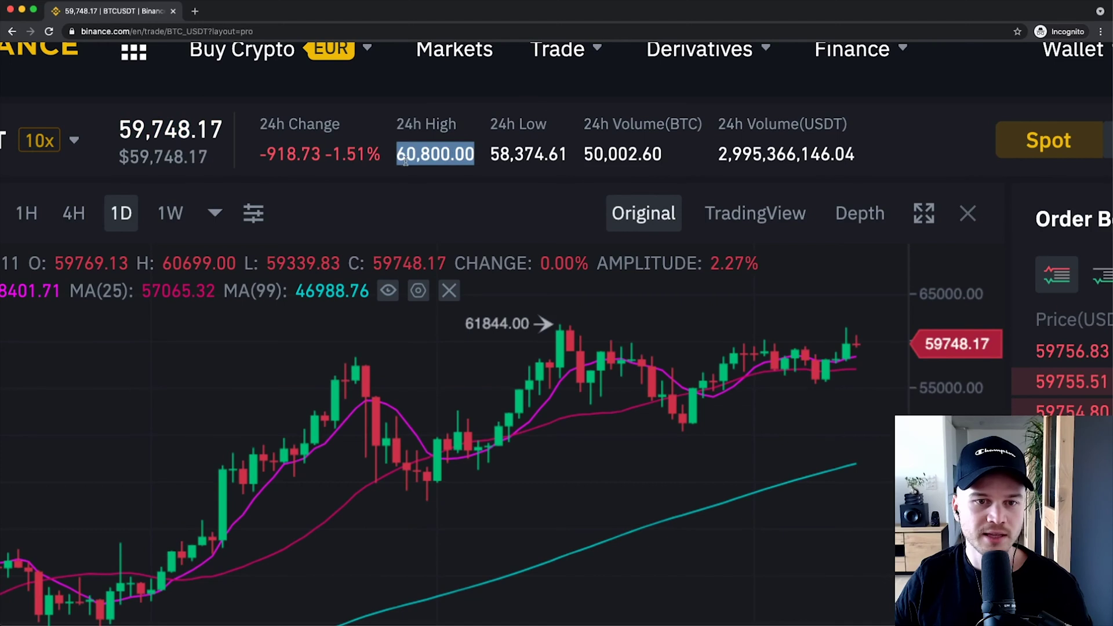
{"action": "left_click_drag", "start_coordinate": [490, 154], "coordinate": [576, 154]}
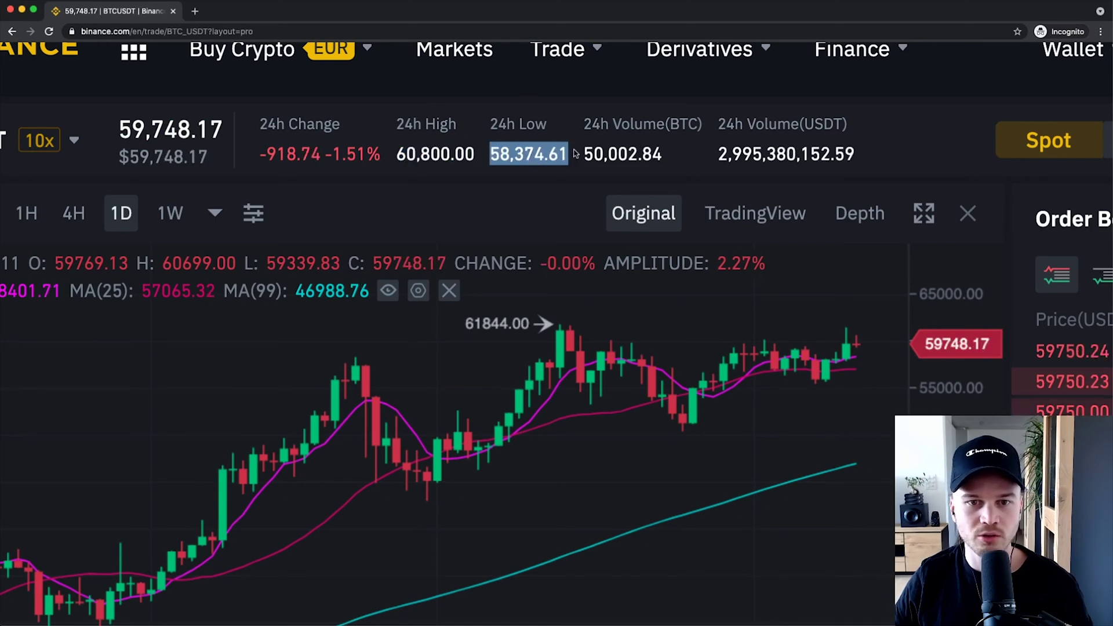
{"action": "scroll", "coordinate": [506, 139], "scroll_direction": "right", "scroll_amount": 1}
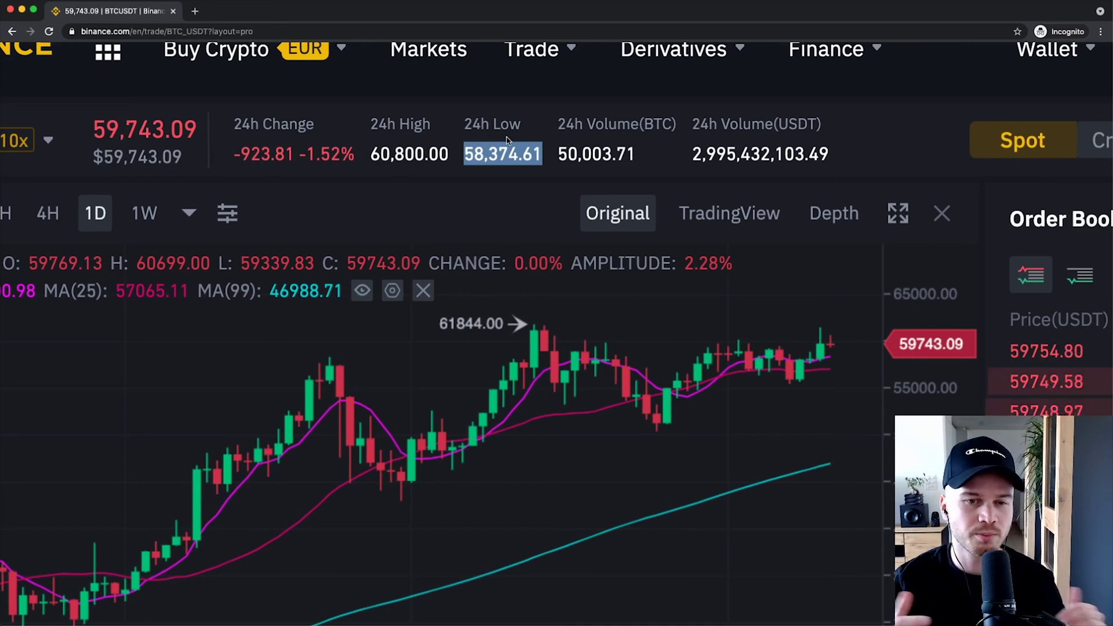
{"action": "scroll", "coordinate": [506, 139], "scroll_direction": "right", "scroll_amount": 1}
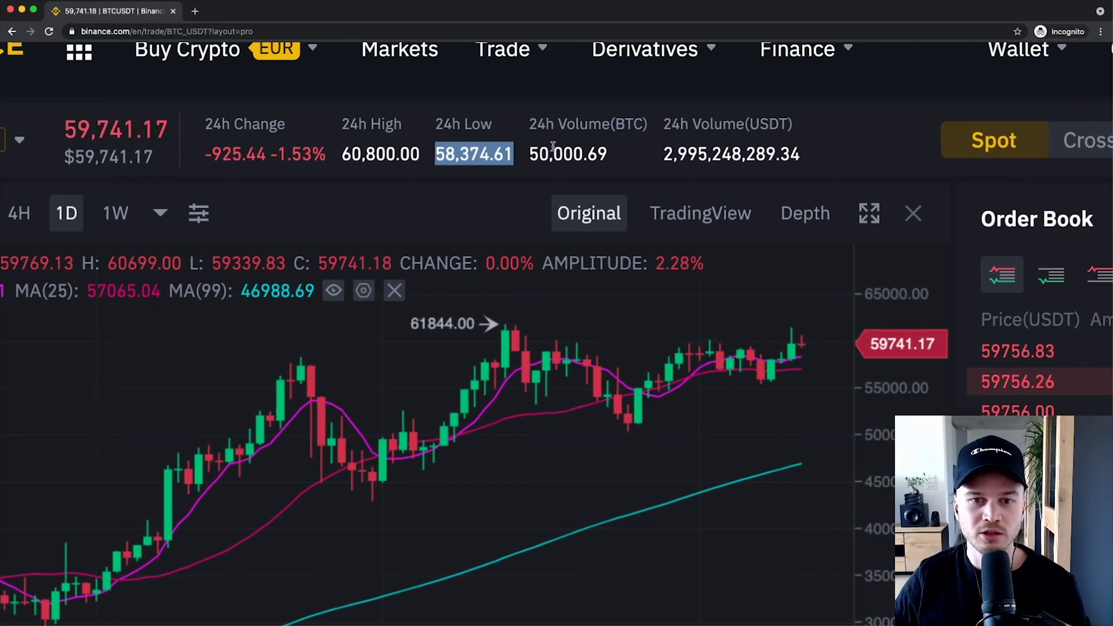
{"action": "double_click", "coordinate": [568, 154]}
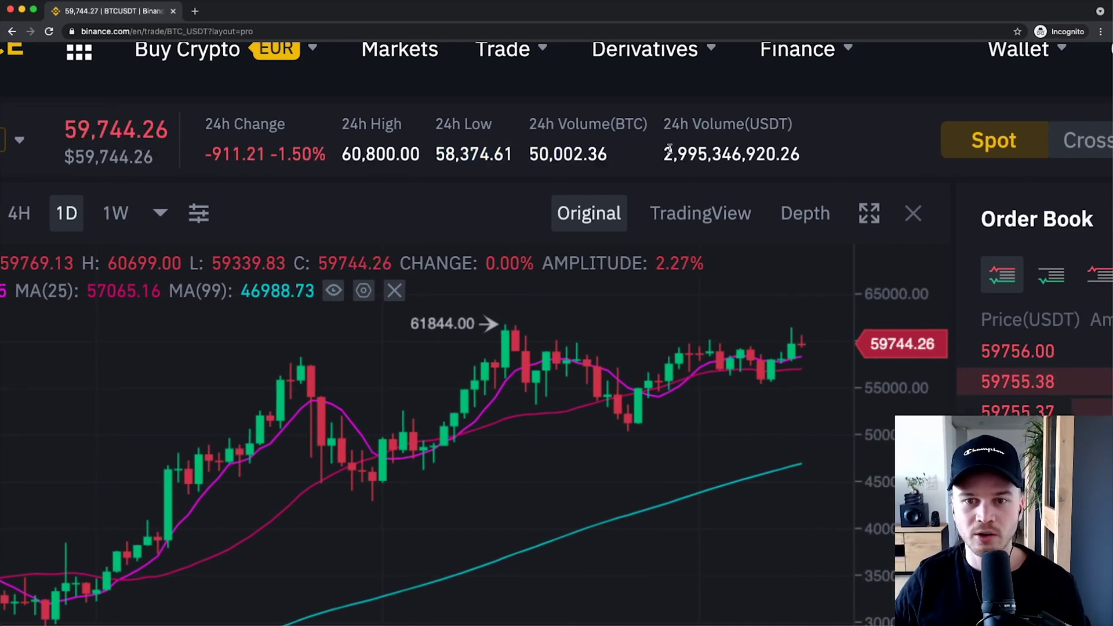
{"action": "left_click_drag", "start_coordinate": [664, 119], "coordinate": [786, 154]}
{"action": "left_click", "coordinate": [784, 153]}
{"action": "key", "text": "super+0"}
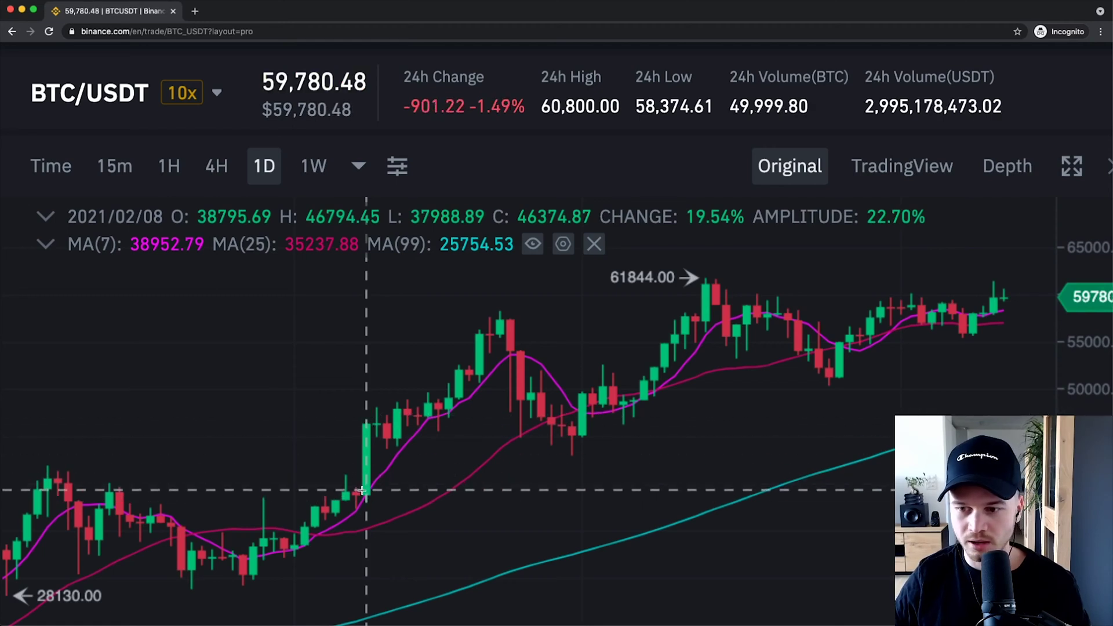
Show the BTC/USDT chart in 1H candles, marking the 61500.00 high and 56311.77 low.
{"action": "scroll", "coordinate": [361, 490], "scroll_direction": "right", "scroll_amount": 3}
{"action": "scroll", "coordinate": [362, 490], "scroll_direction": "right", "scroll_amount": 1}
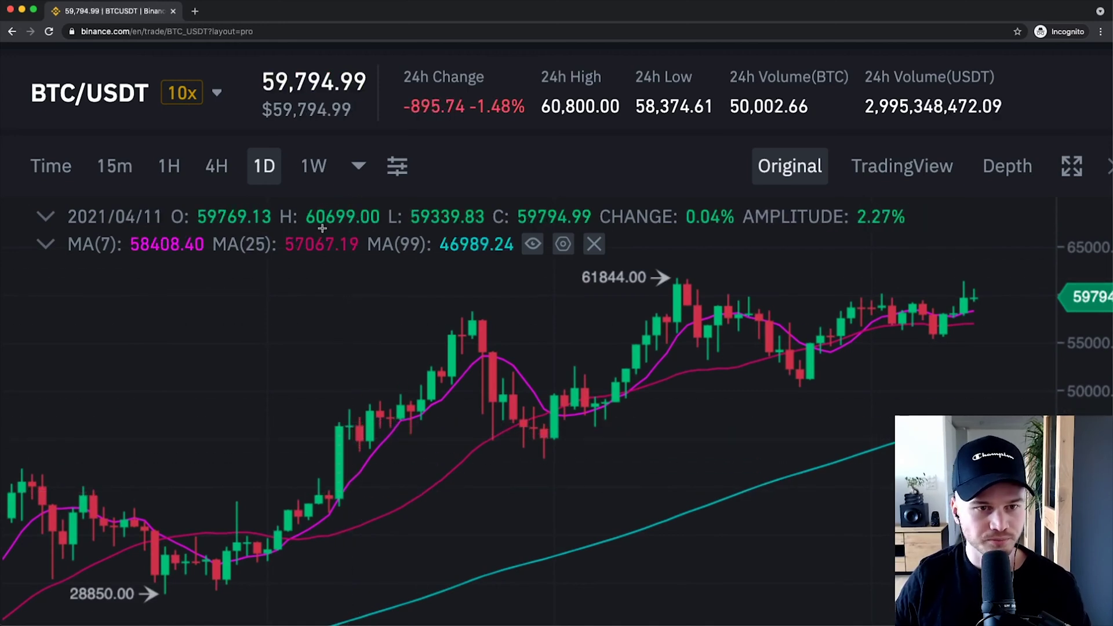
{"action": "left_click", "coordinate": [177, 168]}
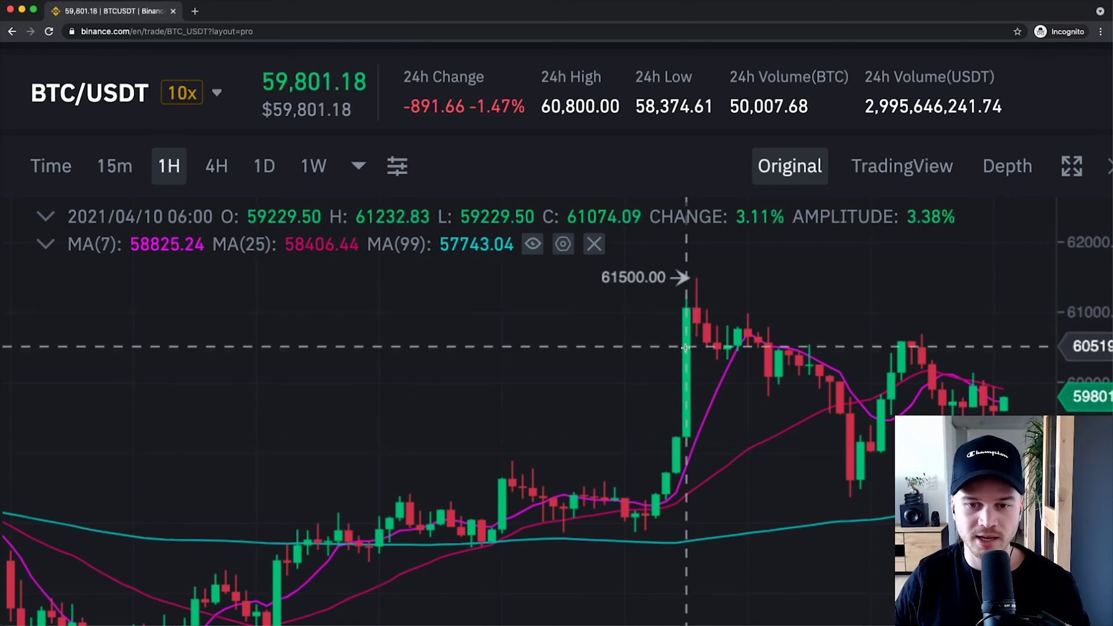
{"action": "scroll", "coordinate": [693, 179], "scroll_direction": "up", "scroll_amount": 5}
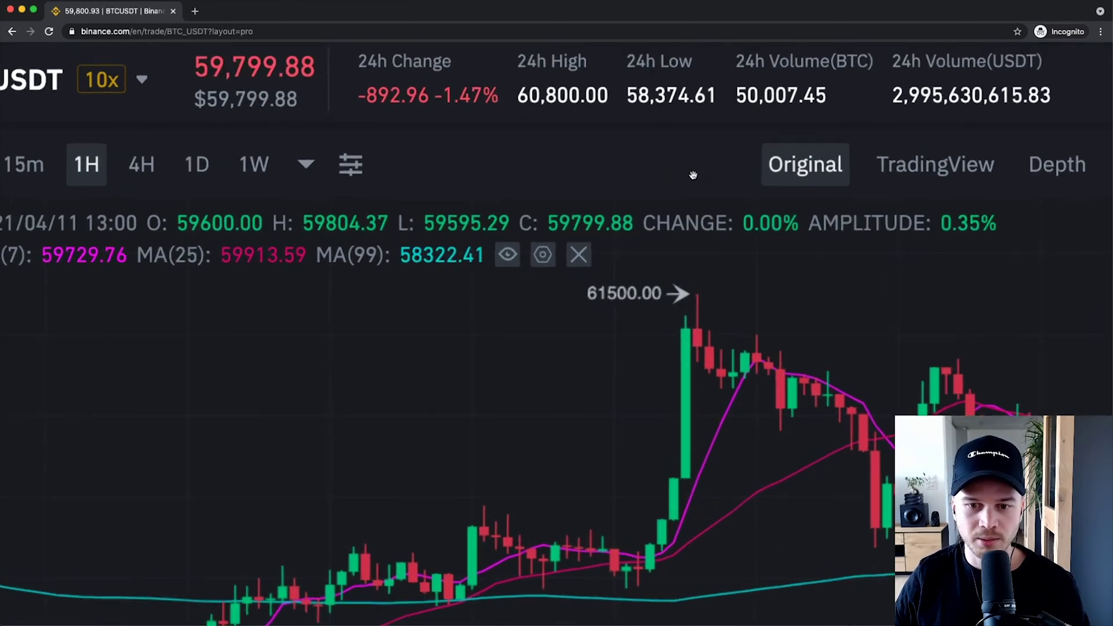
{"action": "scroll", "coordinate": [694, 203], "scroll_direction": "down", "scroll_amount": 2}
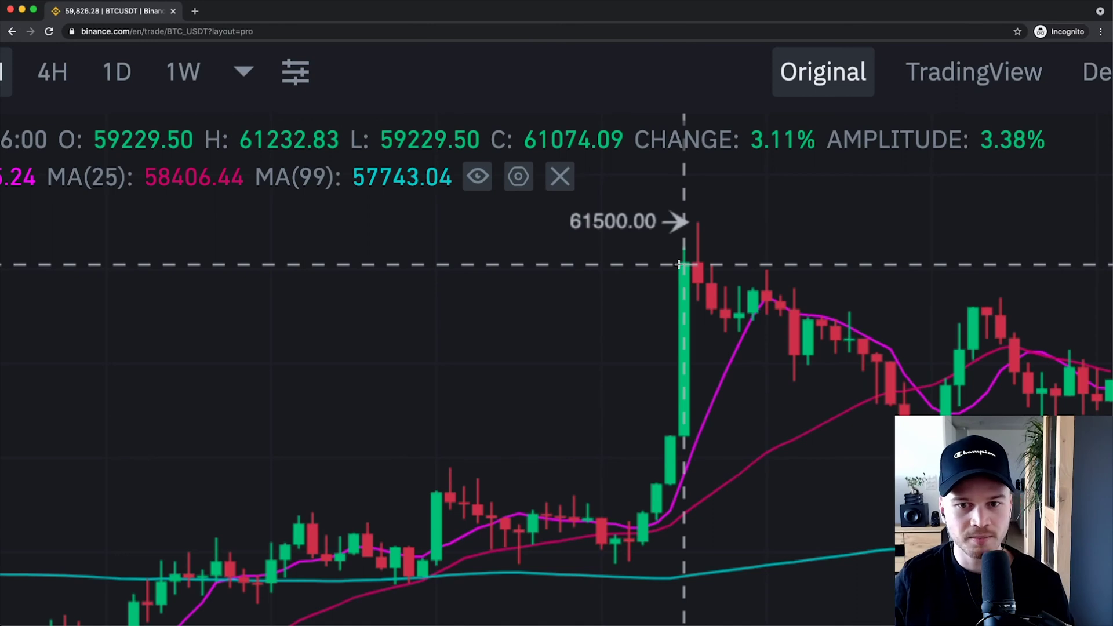
{"action": "scroll", "coordinate": [679, 265], "scroll_direction": "right", "scroll_amount": 5}
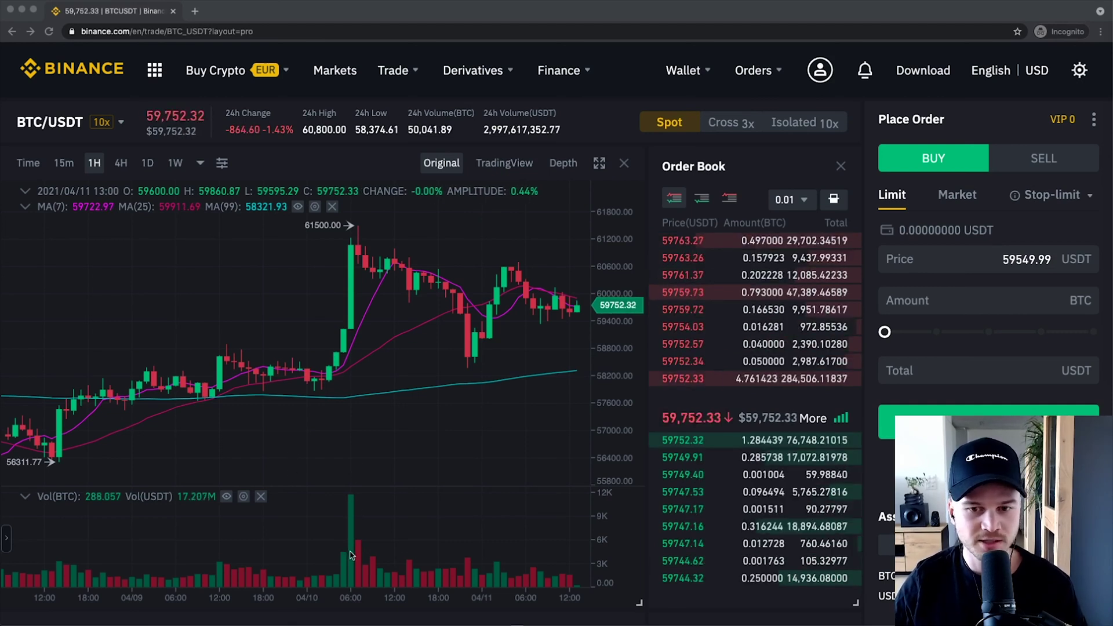
{"action": "scroll", "coordinate": [533, 224], "scroll_direction": "down", "scroll_amount": 1}
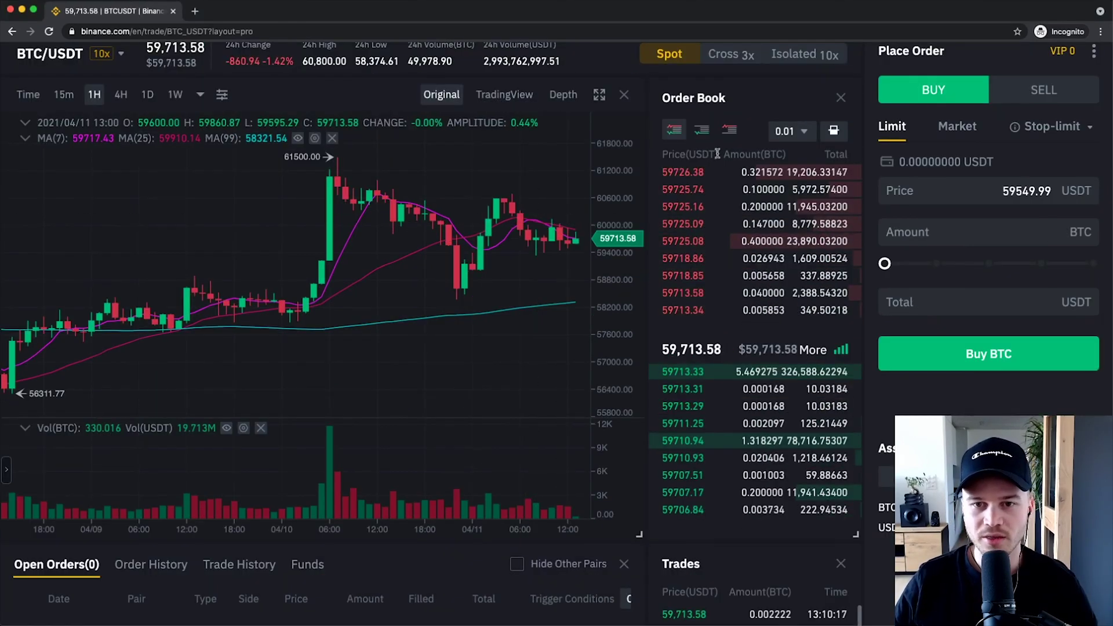
{"action": "mouse_move", "coordinate": [725, 173]}
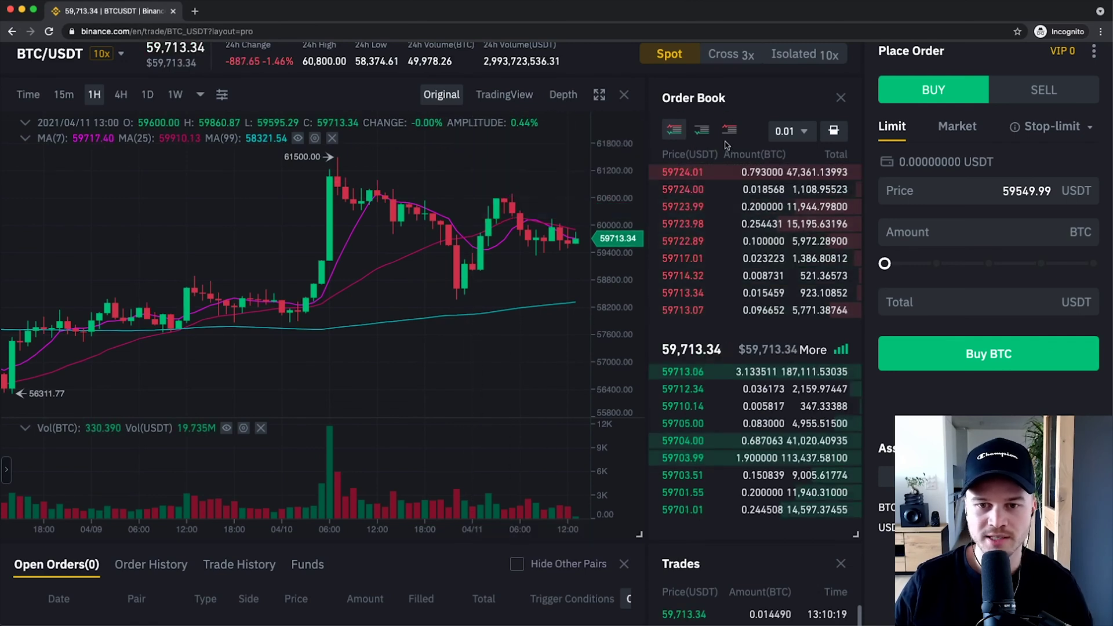
{"action": "mouse_move", "coordinate": [726, 289]}
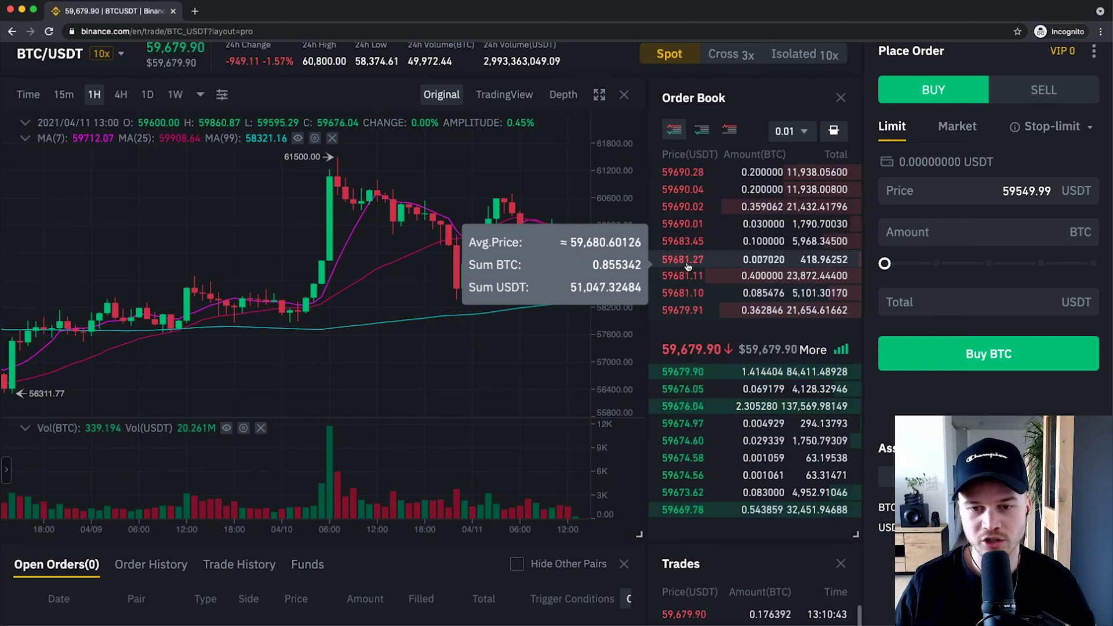
{"action": "scroll", "coordinate": [864, 309], "scroll_direction": "down", "scroll_amount": 4}
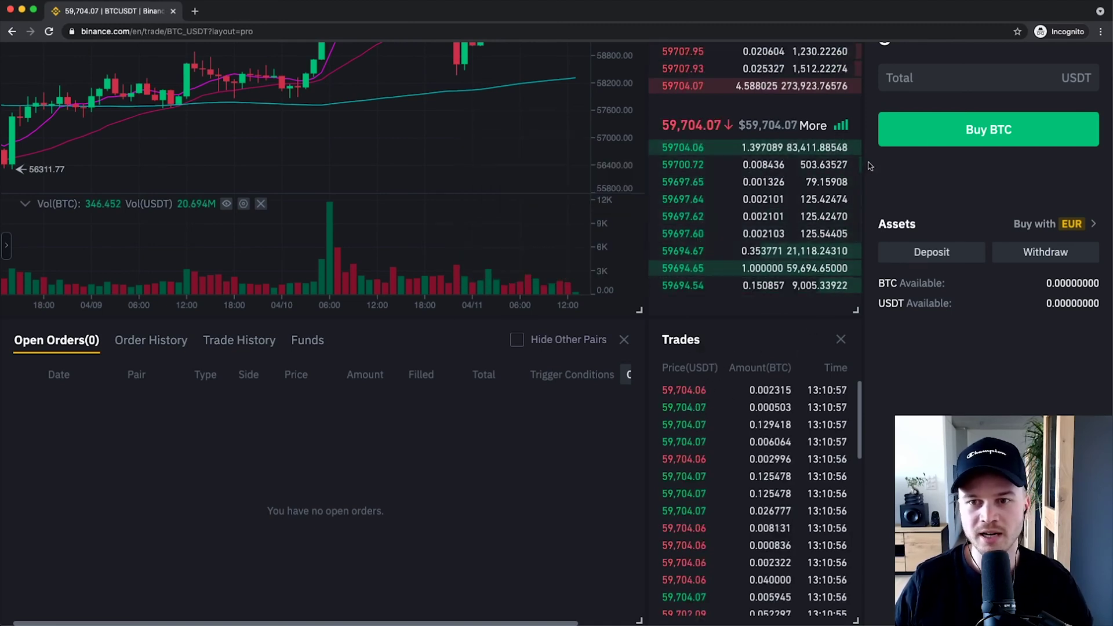
{"action": "scroll", "coordinate": [858, 165], "scroll_direction": "up", "scroll_amount": 3}
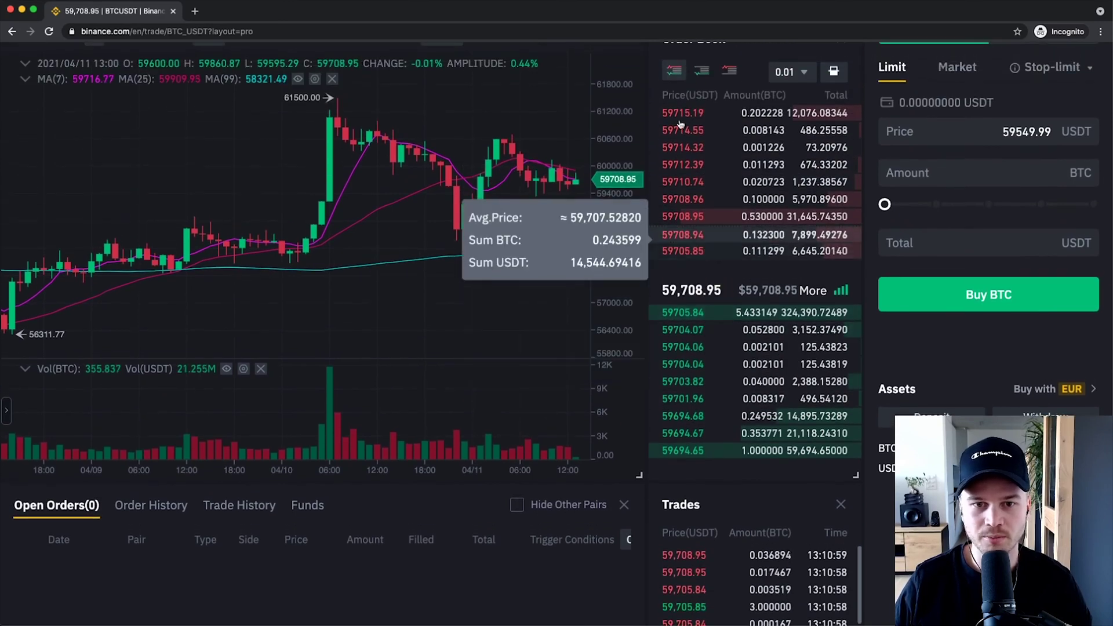
{"action": "scroll", "coordinate": [797, 311], "scroll_direction": "up", "scroll_amount": 2}
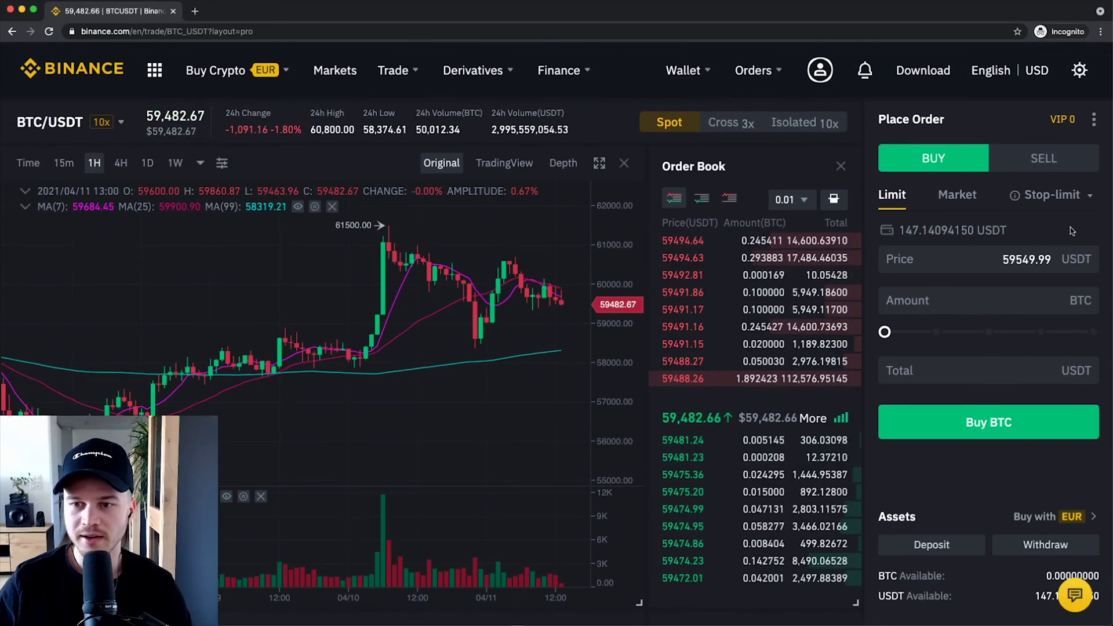
Set the BTC buy form to a Market order with price fixed at Market.
{"action": "scroll", "coordinate": [1072, 231], "scroll_direction": "up", "scroll_amount": 5}
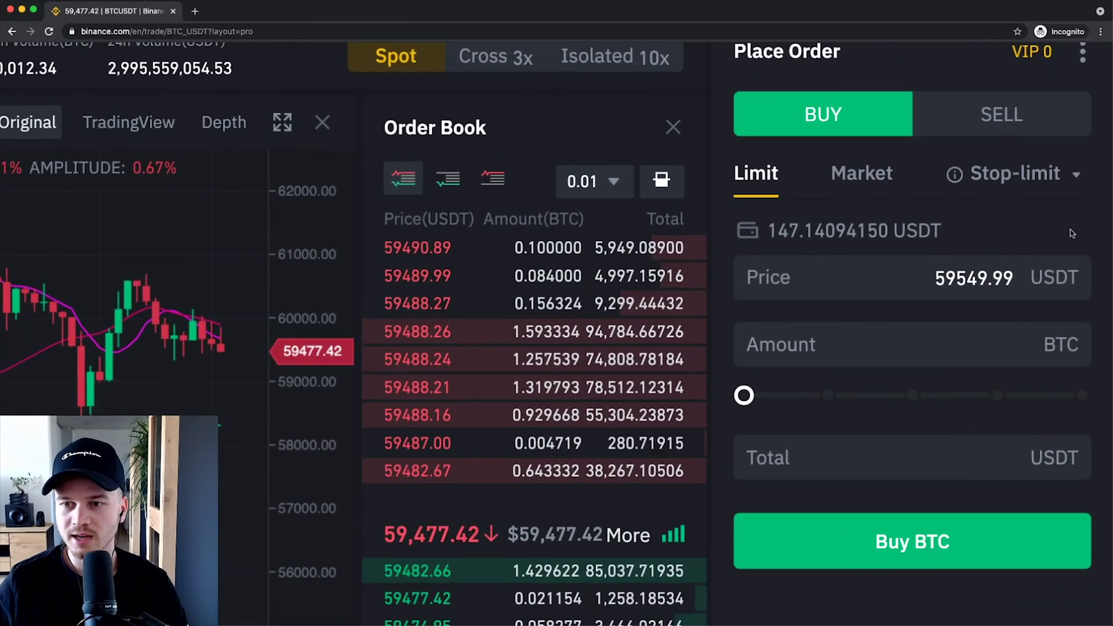
{"action": "scroll", "coordinate": [1056, 249], "scroll_direction": "up", "scroll_amount": 1}
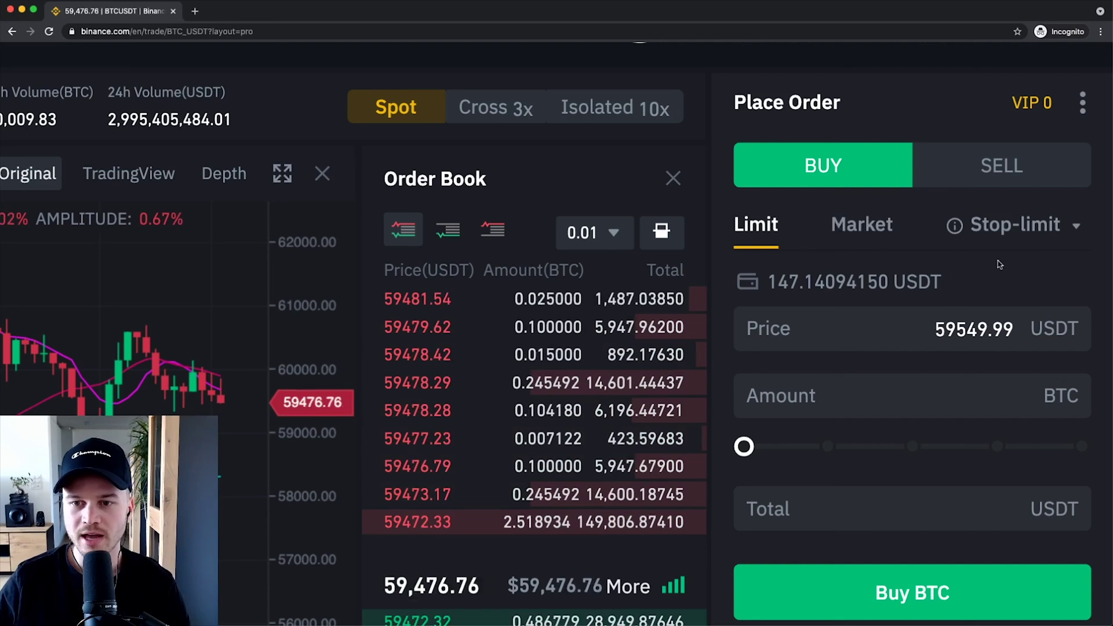
{"action": "left_click", "coordinate": [869, 231]}
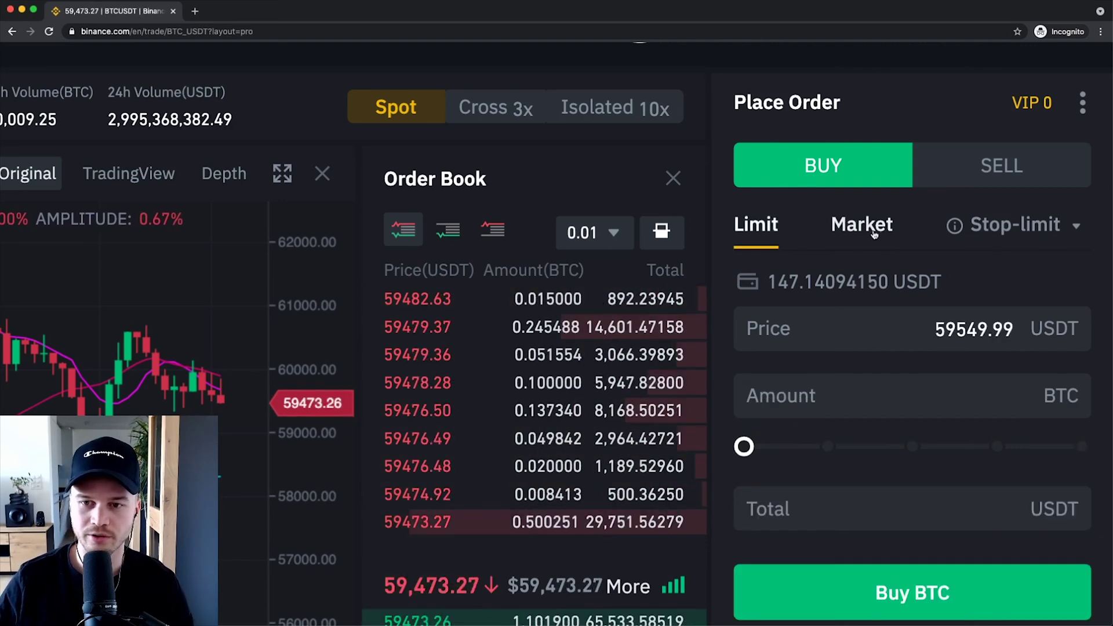
{"action": "left_click", "coordinate": [873, 234]}
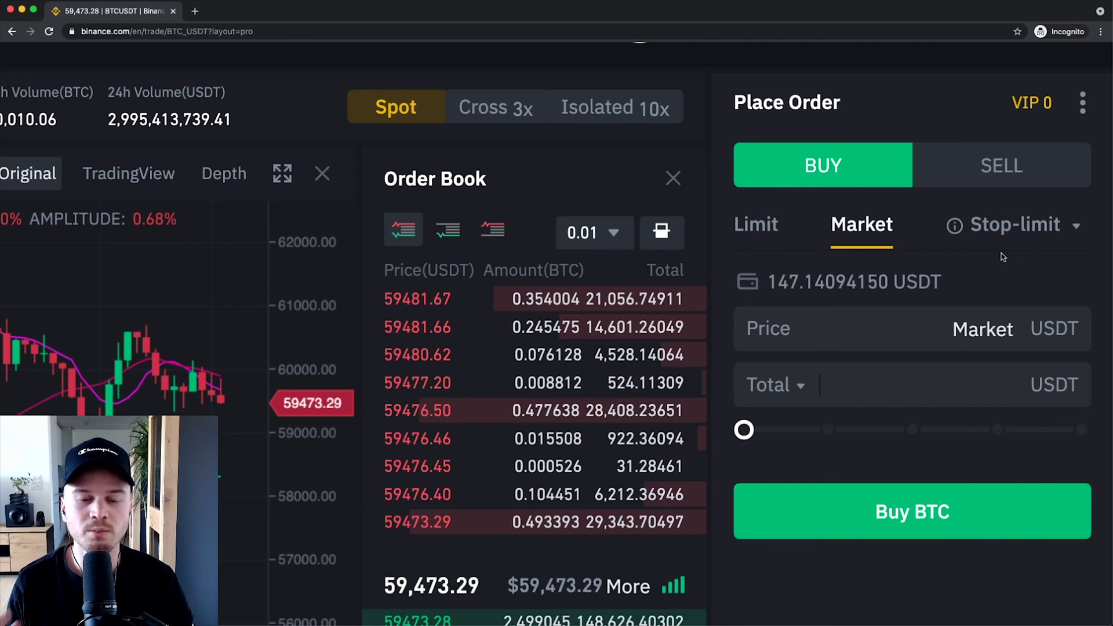
{"action": "scroll", "coordinate": [1003, 255], "scroll_direction": "down", "scroll_amount": 3}
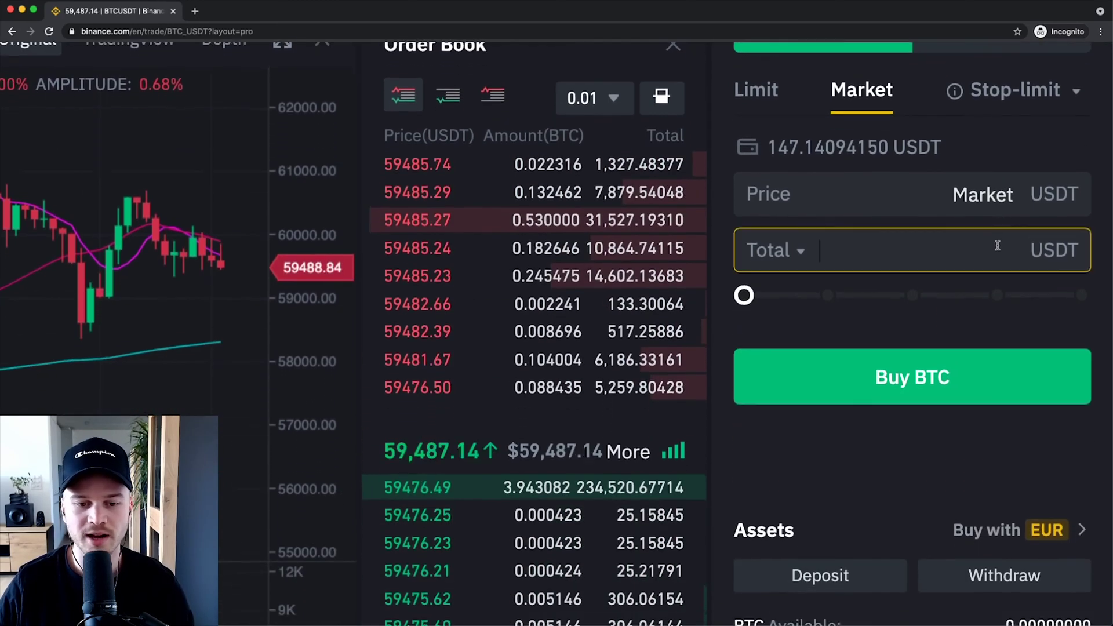
{"action": "mouse_move", "coordinate": [390, 361]}
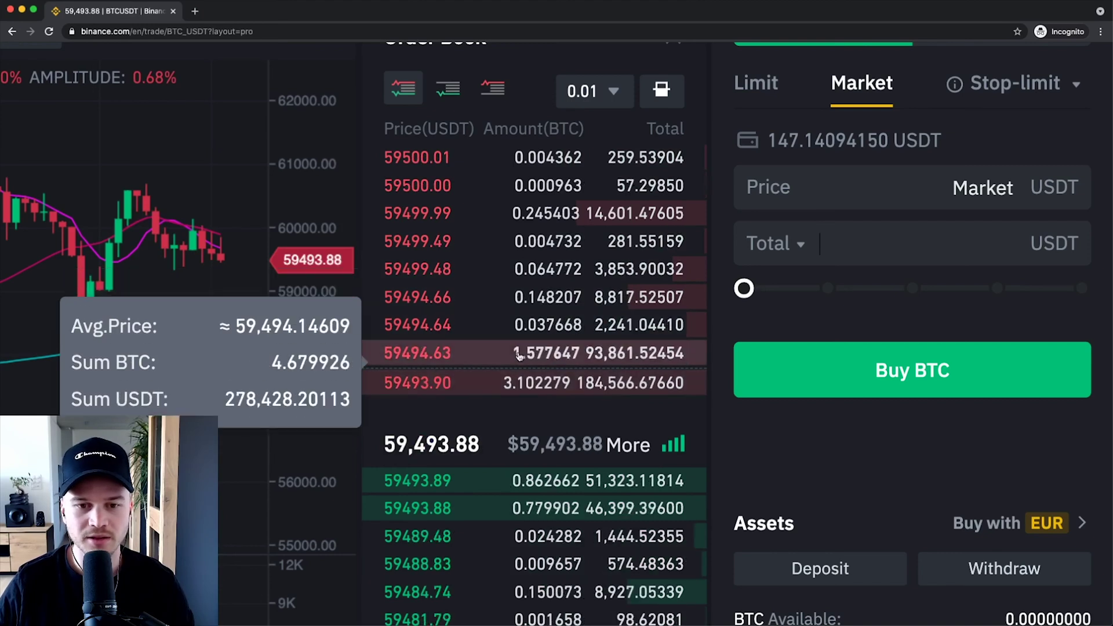
{"action": "scroll", "coordinate": [927, 284], "scroll_direction": "up", "scroll_amount": 2}
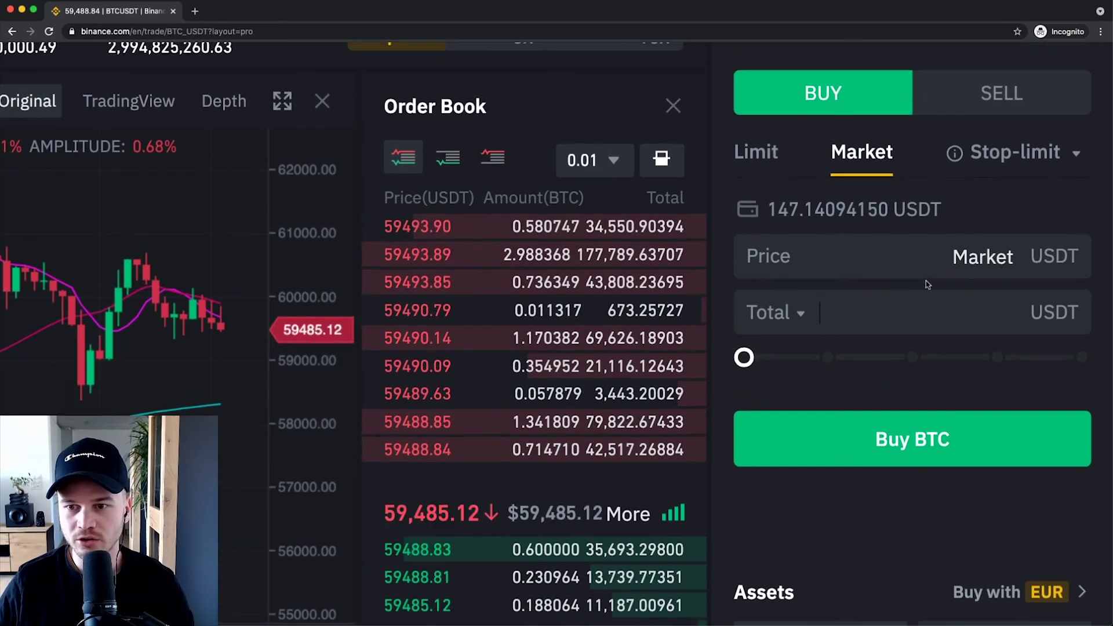
{"action": "scroll", "coordinate": [892, 307], "scroll_direction": "up", "scroll_amount": 1}
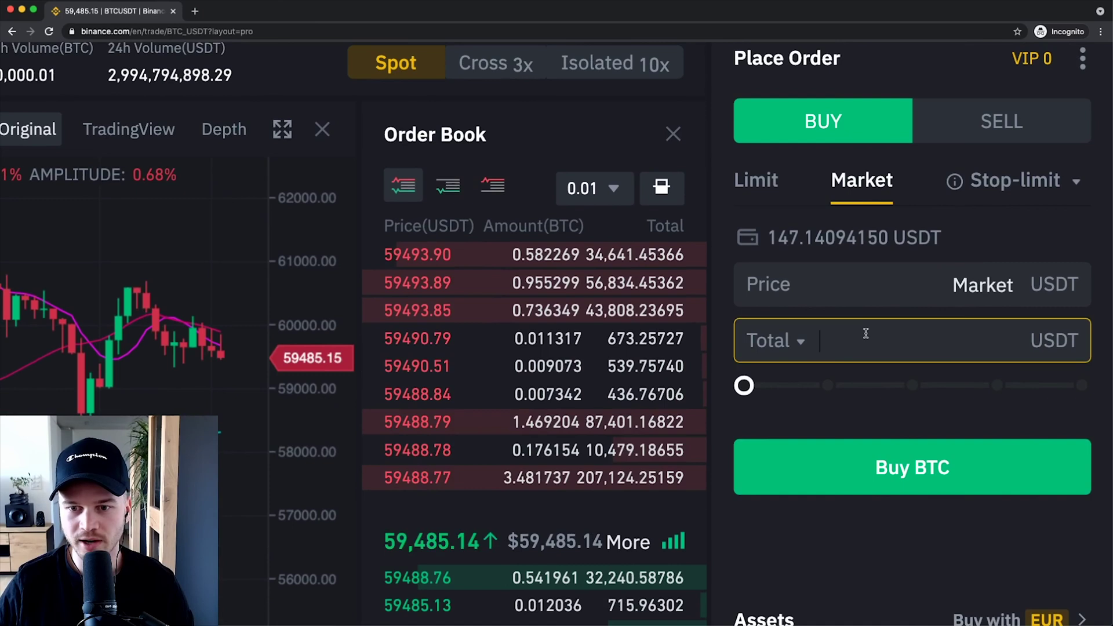
Enter a 100 USDT total as the market buy's order size.
{"action": "left_click", "coordinate": [885, 339]}
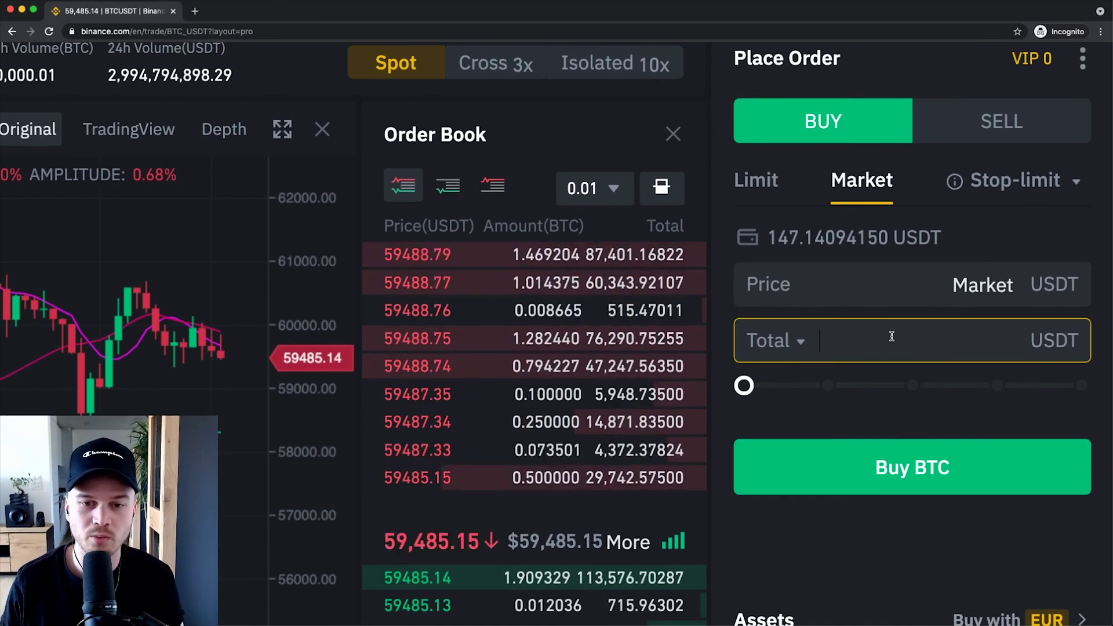
{"action": "left_click", "coordinate": [788, 341]}
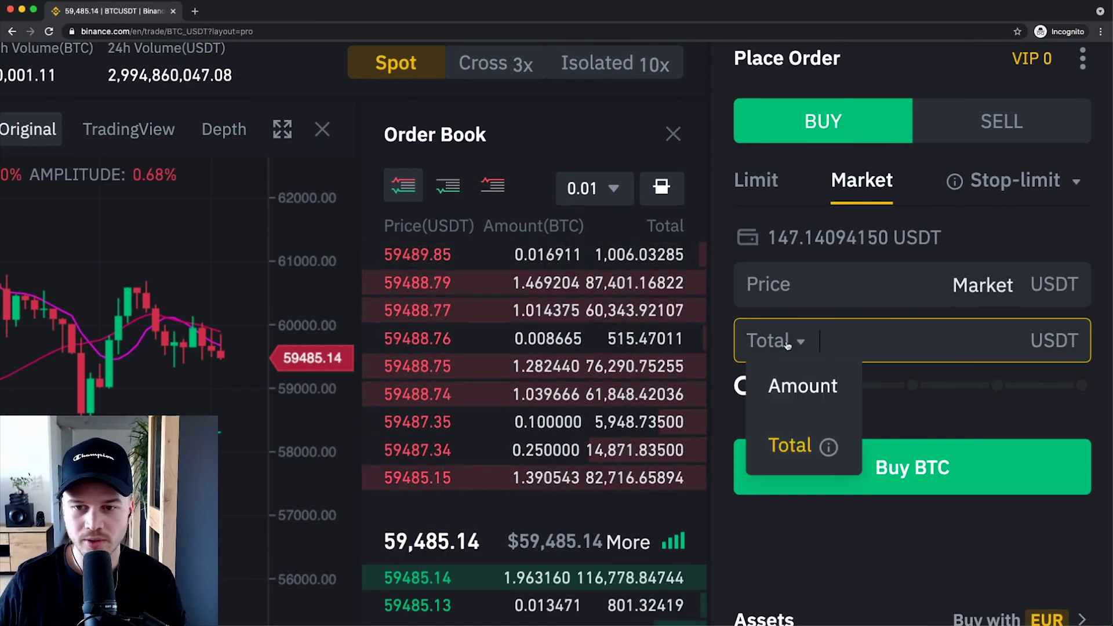
{"action": "left_click", "coordinate": [792, 445]}
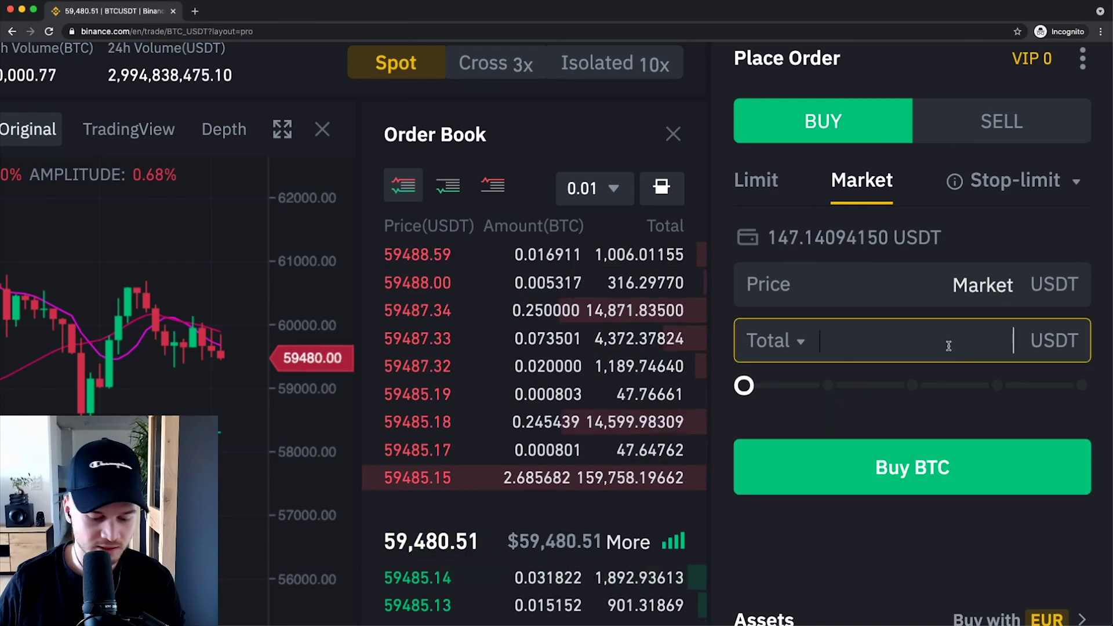
{"action": "type", "text": "100"}
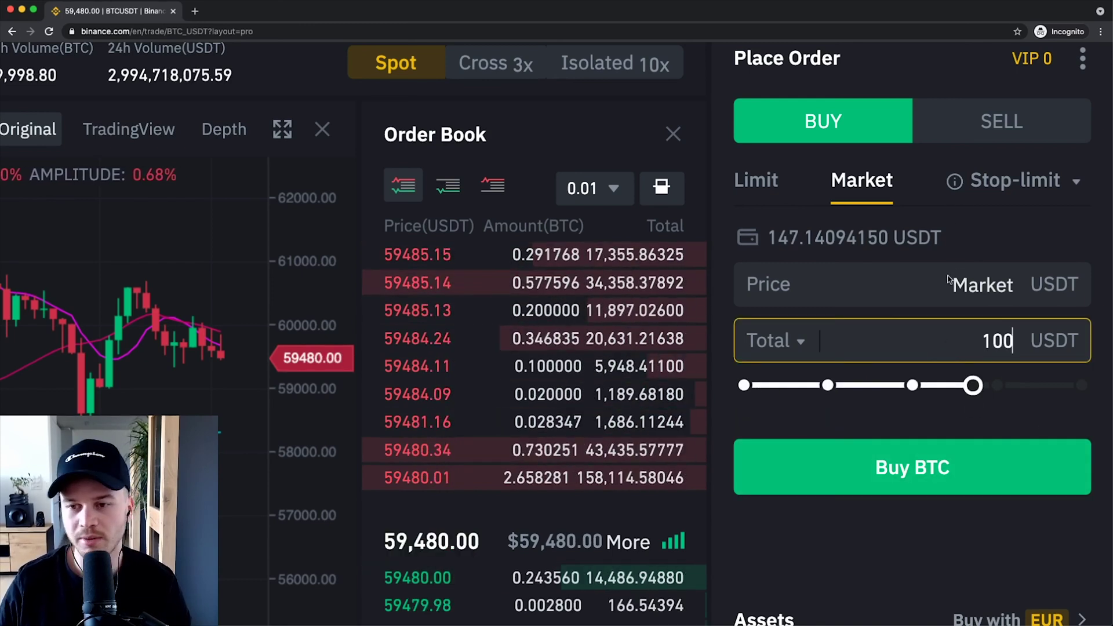
Confirm the 100 USDT total equals about 0.001681 BTC, then return to Total.
{"action": "left_click", "coordinate": [811, 341]}
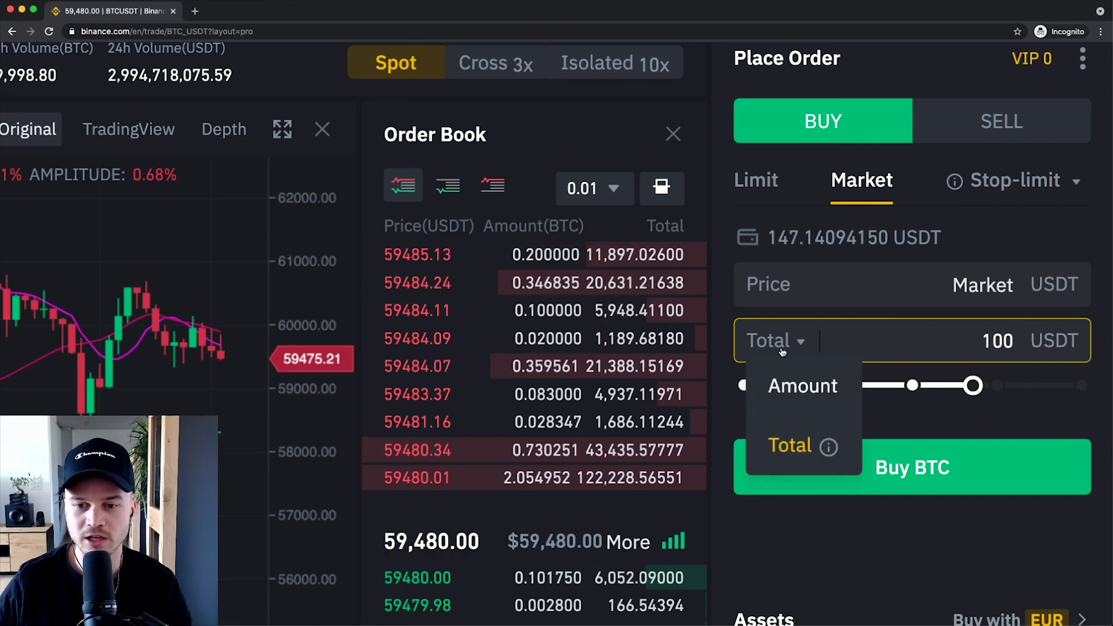
{"action": "left_click", "coordinate": [798, 383]}
{"action": "left_click_drag", "start_coordinate": [927, 341], "coordinate": [1046, 340]}
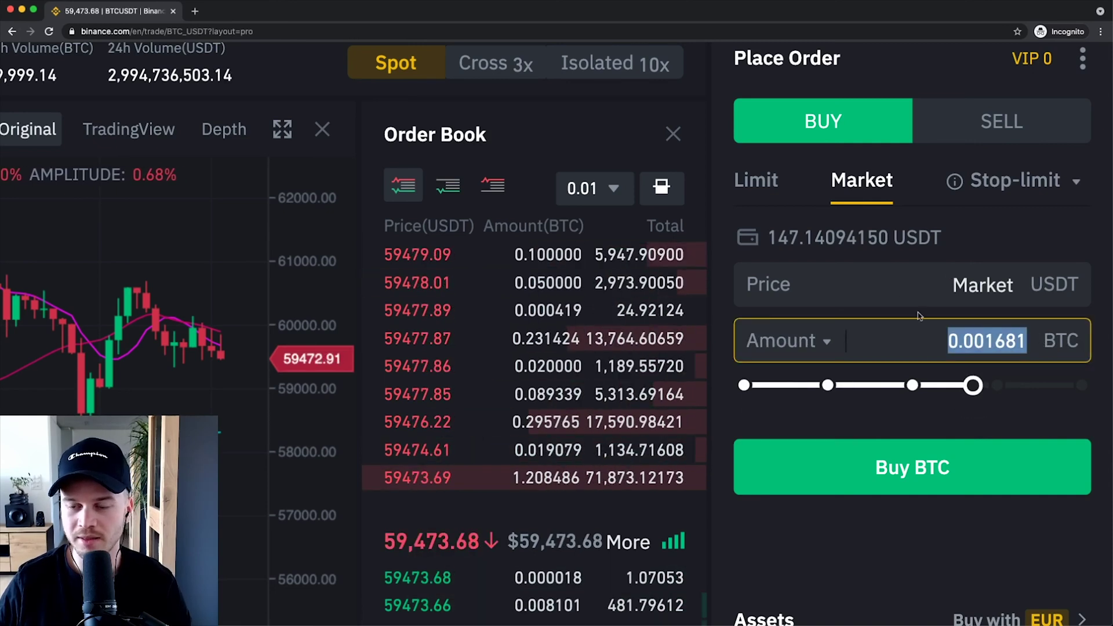
{"action": "left_click", "coordinate": [825, 342]}
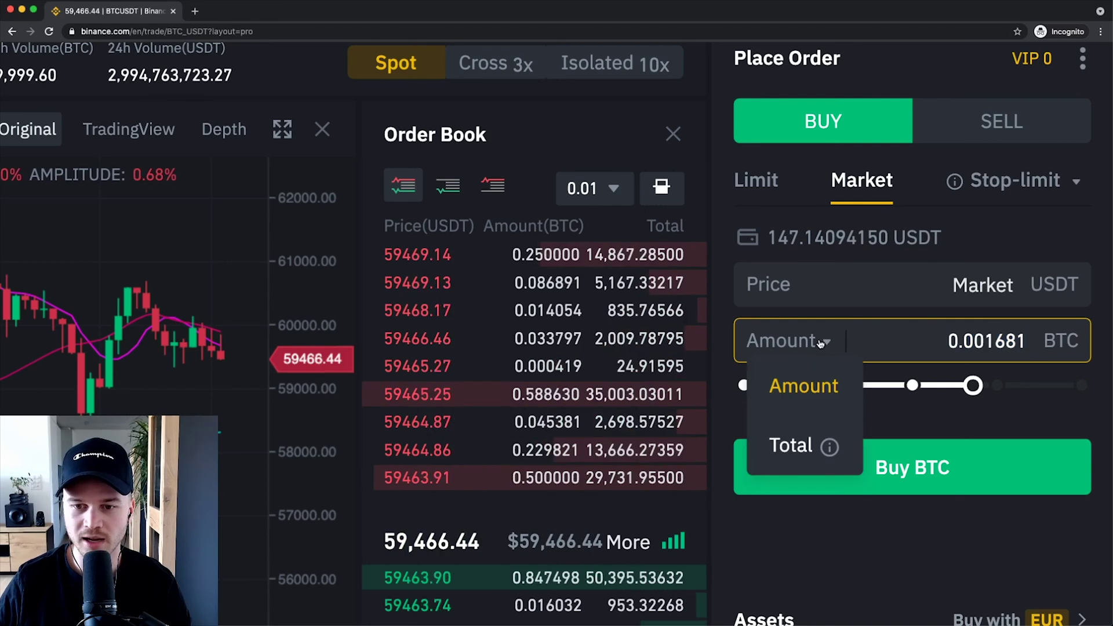
{"action": "left_click", "coordinate": [791, 445]}
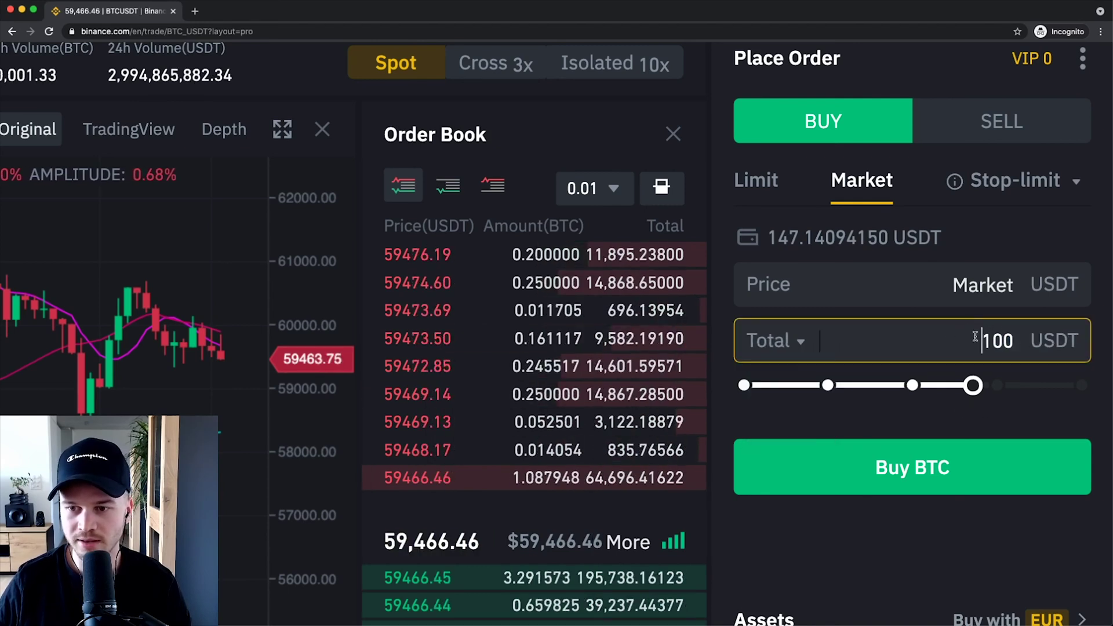
{"action": "double_click", "coordinate": [980, 340]}
{"action": "left_click", "coordinate": [1000, 223]}
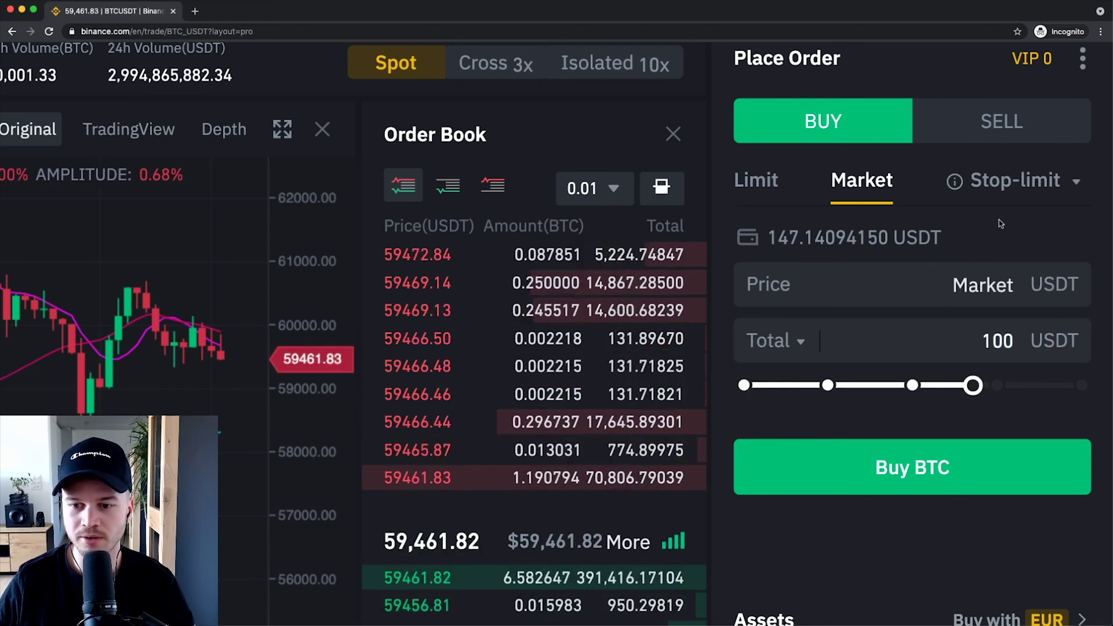
{"action": "key", "text": "super+minus"}
{"action": "key", "text": "super+minus"}
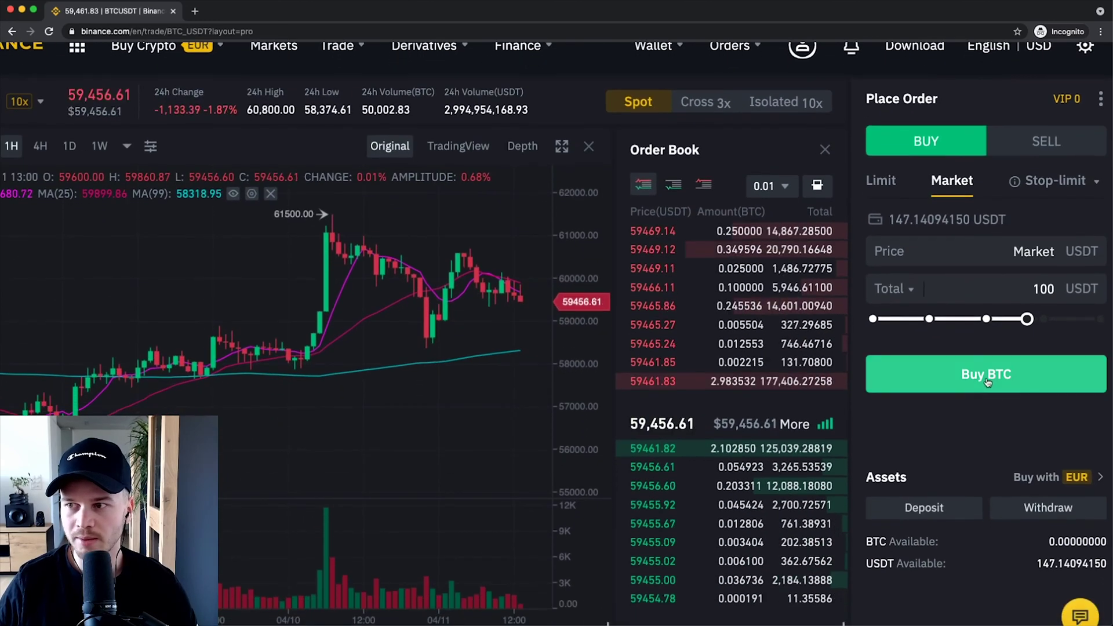
Execute the 100 USDT market buy, leaving 0.00168100 BTC and no open orders.
{"action": "left_click", "coordinate": [988, 381]}
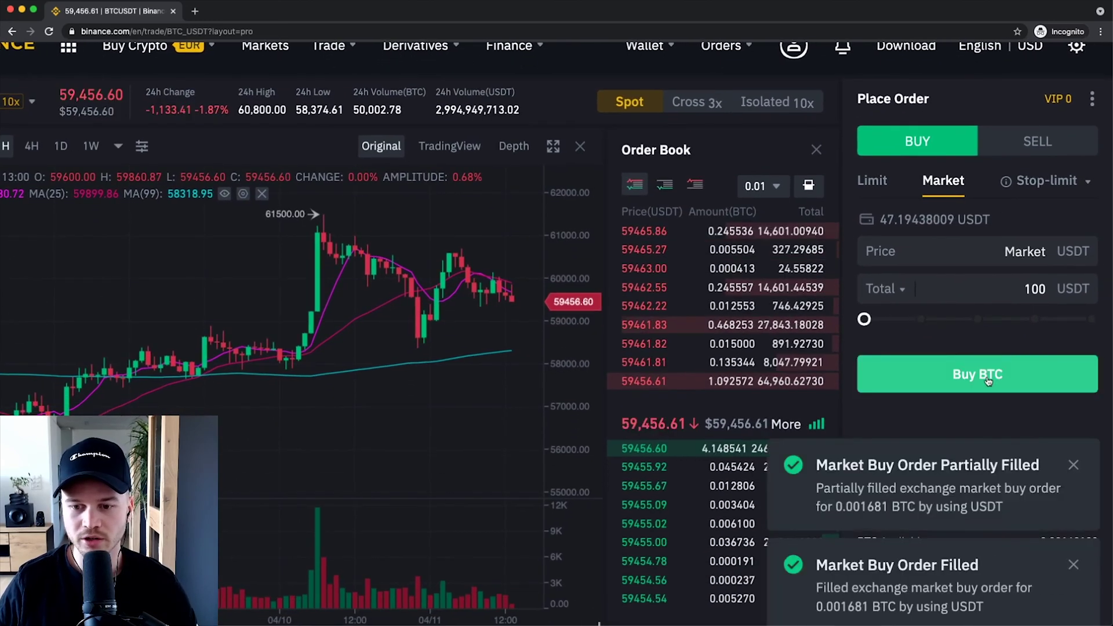
{"action": "scroll", "coordinate": [975, 438], "scroll_direction": "down", "scroll_amount": 2}
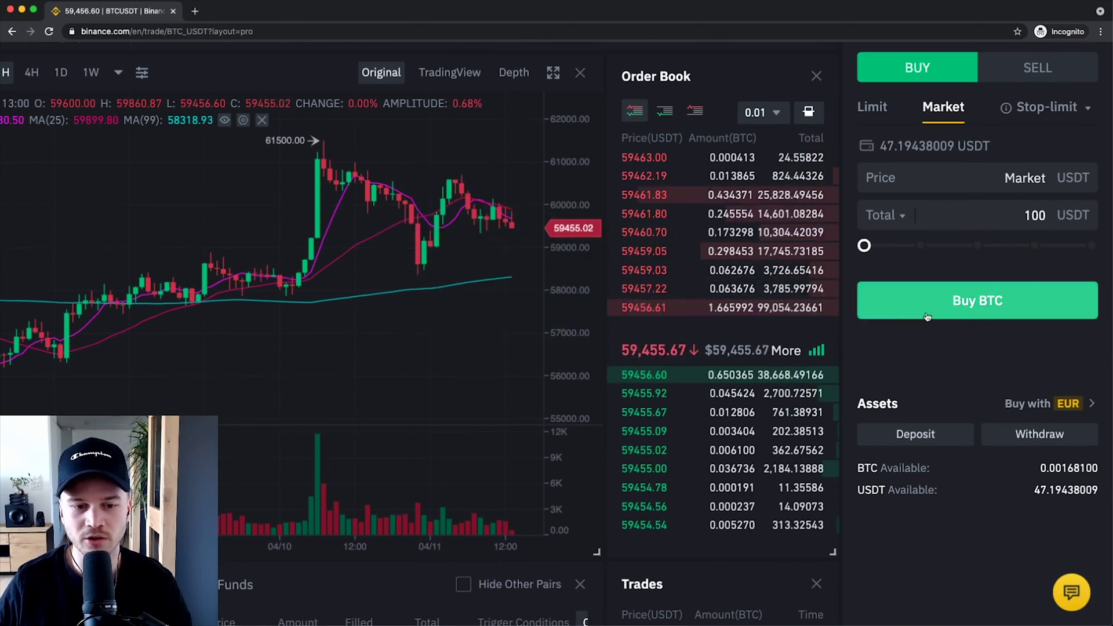
{"action": "scroll", "coordinate": [927, 316], "scroll_direction": "down", "scroll_amount": 5}
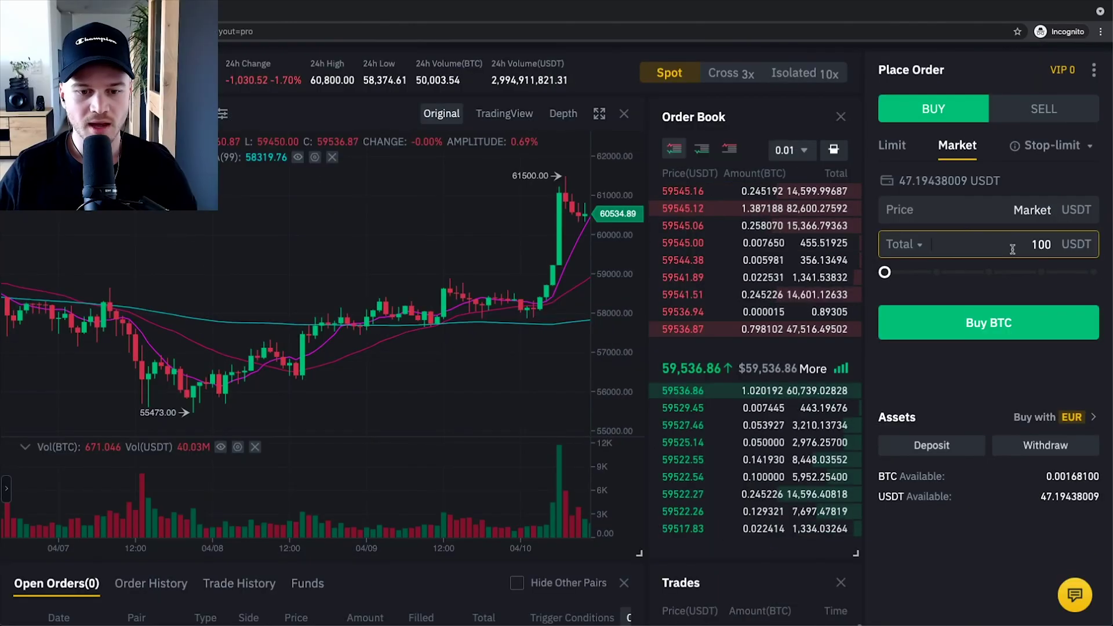
{"action": "scroll", "coordinate": [1012, 249], "scroll_direction": "down", "scroll_amount": 4}
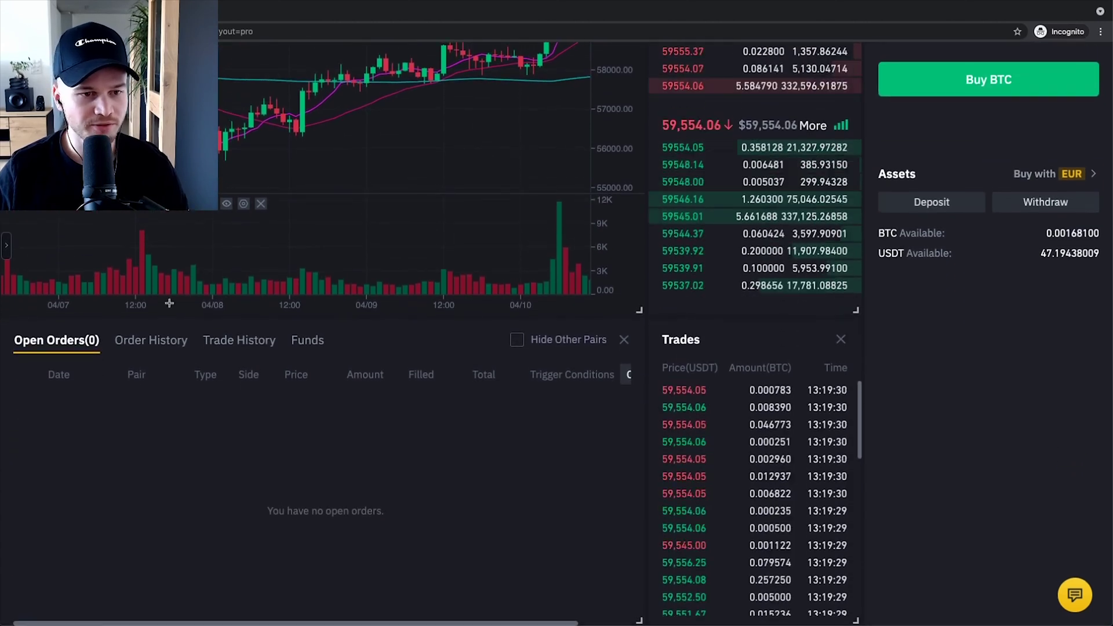
{"action": "left_click", "coordinate": [170, 342]}
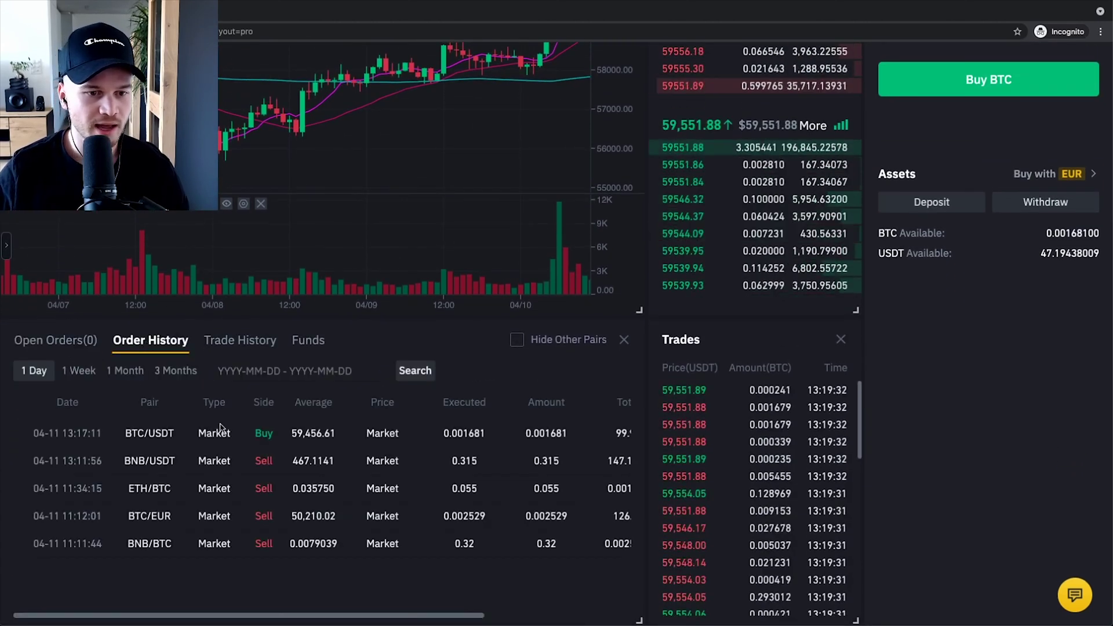
{"action": "scroll", "coordinate": [221, 427], "scroll_direction": "up", "scroll_amount": 3}
{"action": "scroll", "coordinate": [116, 432], "scroll_direction": "left", "scroll_amount": 2}
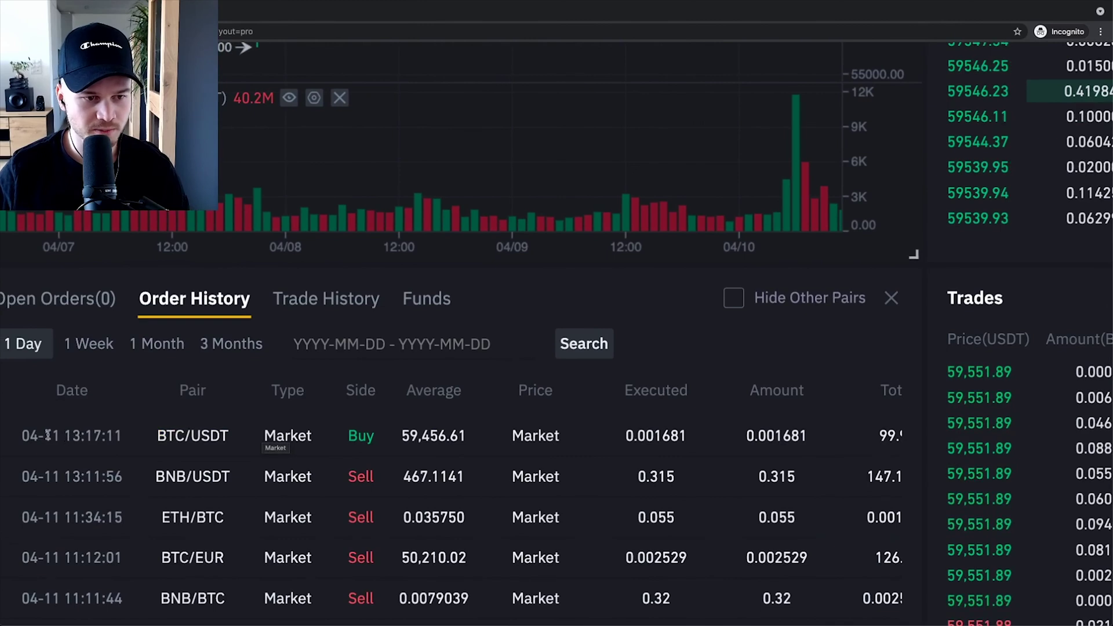
{"action": "left_click_drag", "start_coordinate": [25, 435], "coordinate": [830, 431]}
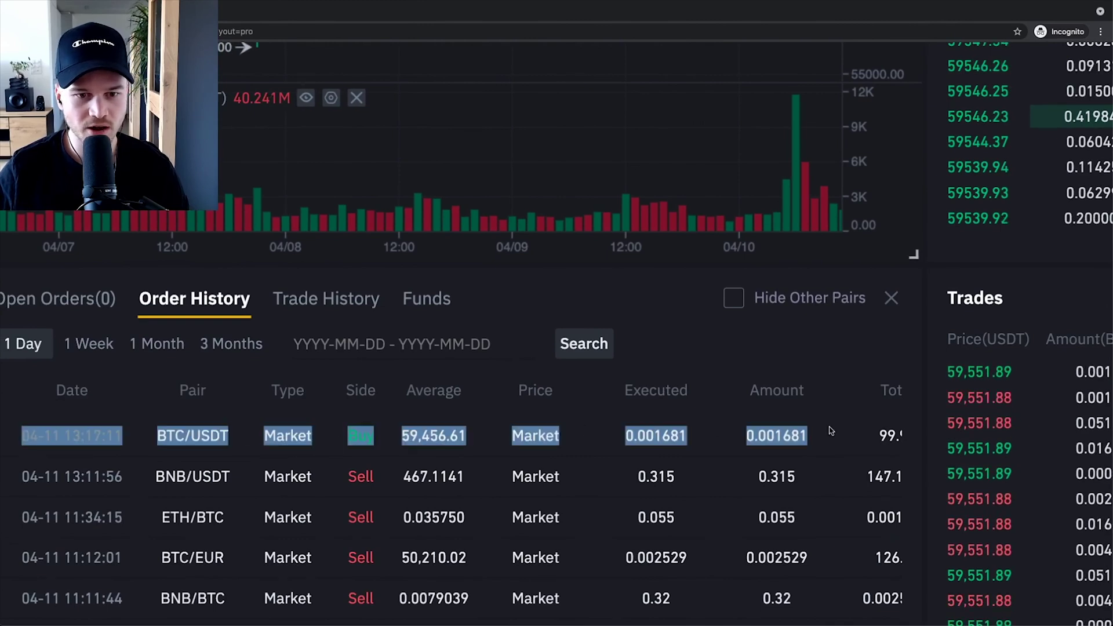
{"action": "left_click", "coordinate": [410, 417]}
{"action": "left_click_drag", "start_coordinate": [402, 436], "coordinate": [473, 441]}
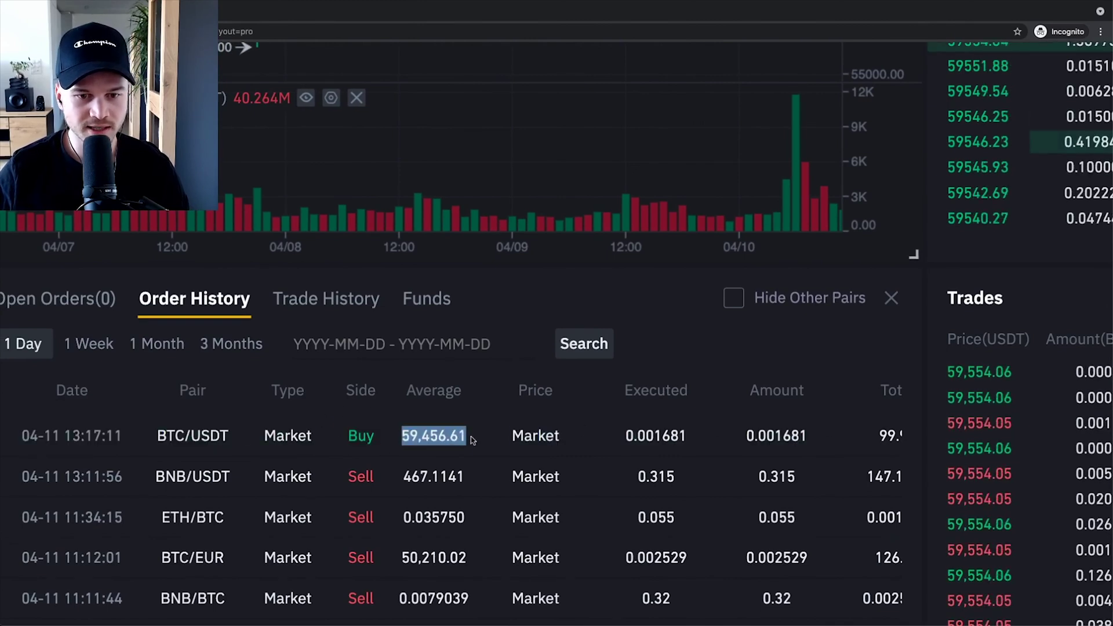
{"action": "scroll", "coordinate": [469, 436], "scroll_direction": "right", "scroll_amount": 2}
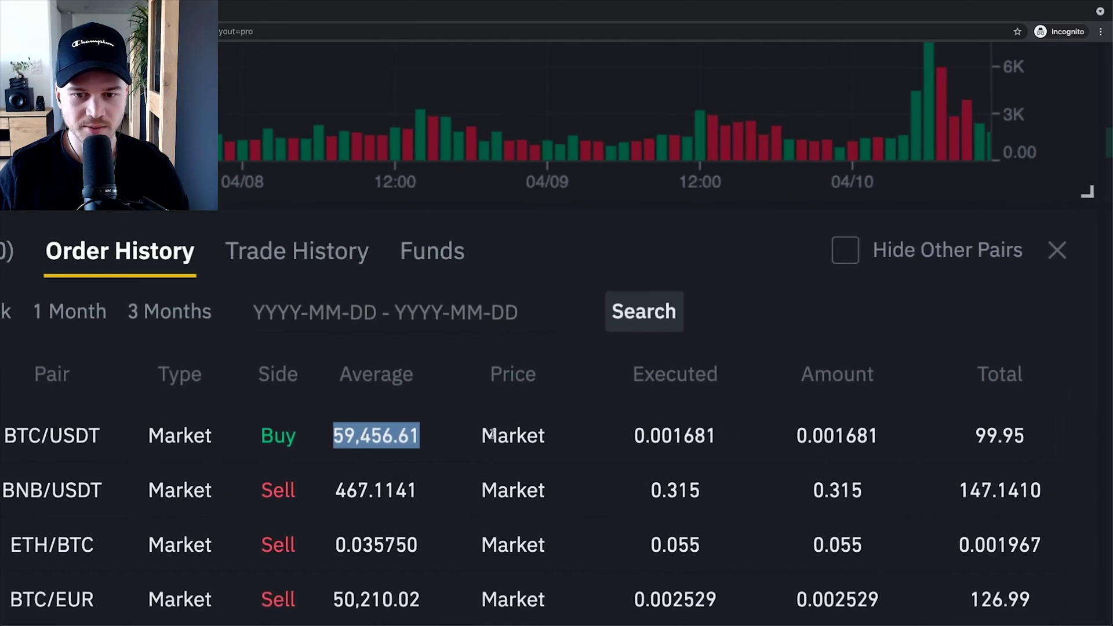
{"action": "scroll", "coordinate": [750, 442], "scroll_direction": "right", "scroll_amount": 2}
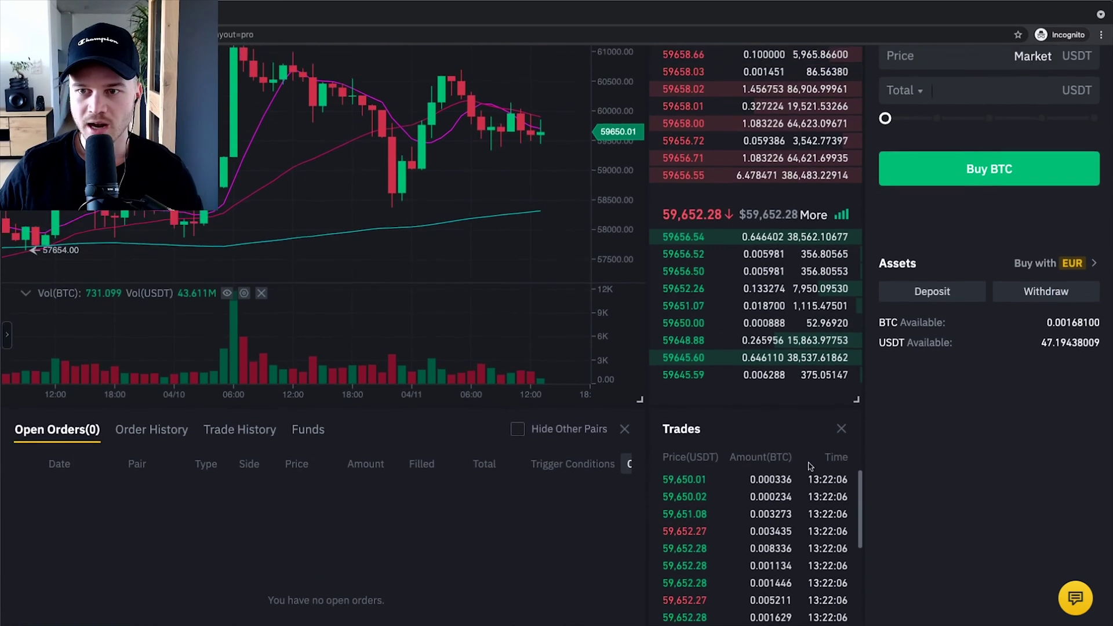
Switch to a Limit order and set the price to 58000 USDT.
{"action": "scroll", "coordinate": [951, 460], "scroll_direction": "up", "scroll_amount": 3}
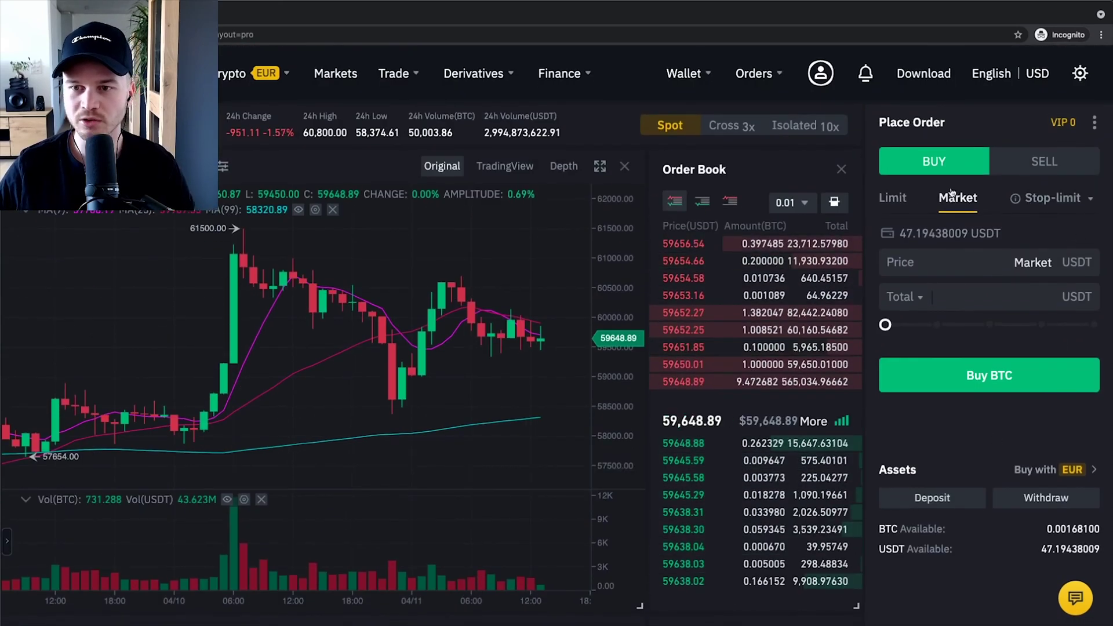
{"action": "key", "text": "ctrl+plus"}
{"action": "key", "text": "ctrl+plus"}
{"action": "key", "text": "ctrl+plus"}
{"action": "key", "text": "ctrl+plus"}
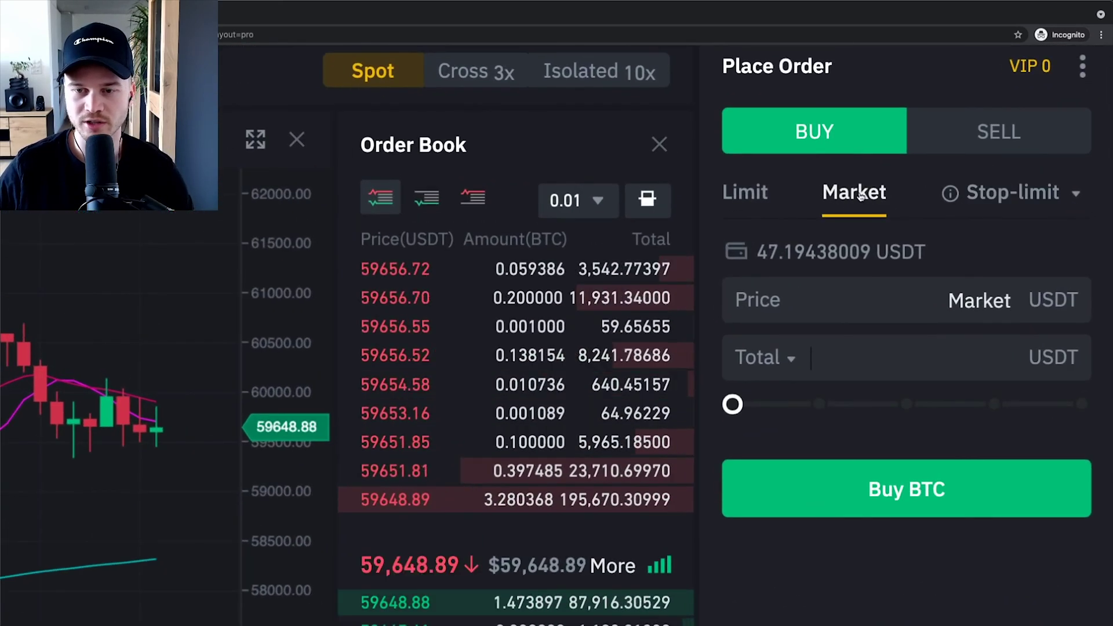
{"action": "left_click", "coordinate": [748, 192]}
{"action": "scroll", "coordinate": [811, 348], "scroll_direction": "up", "scroll_amount": 2}
{"action": "left_click", "coordinate": [862, 410]}
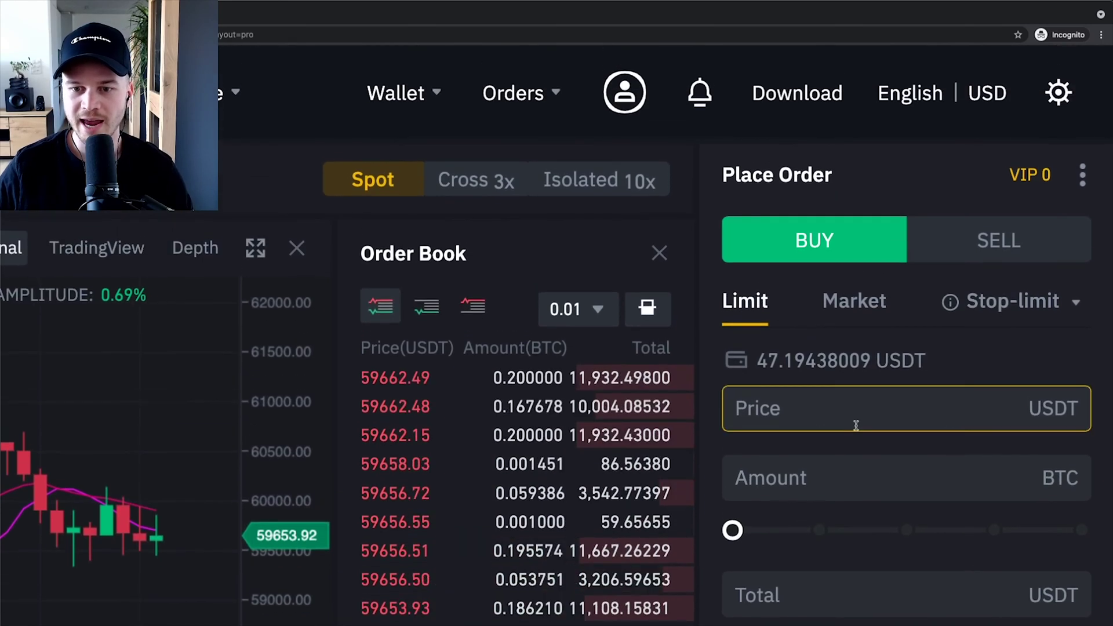
{"action": "type", "text": "0.01"}
{"action": "left_click_drag", "start_coordinate": [913, 414], "coordinate": [1020, 413]}
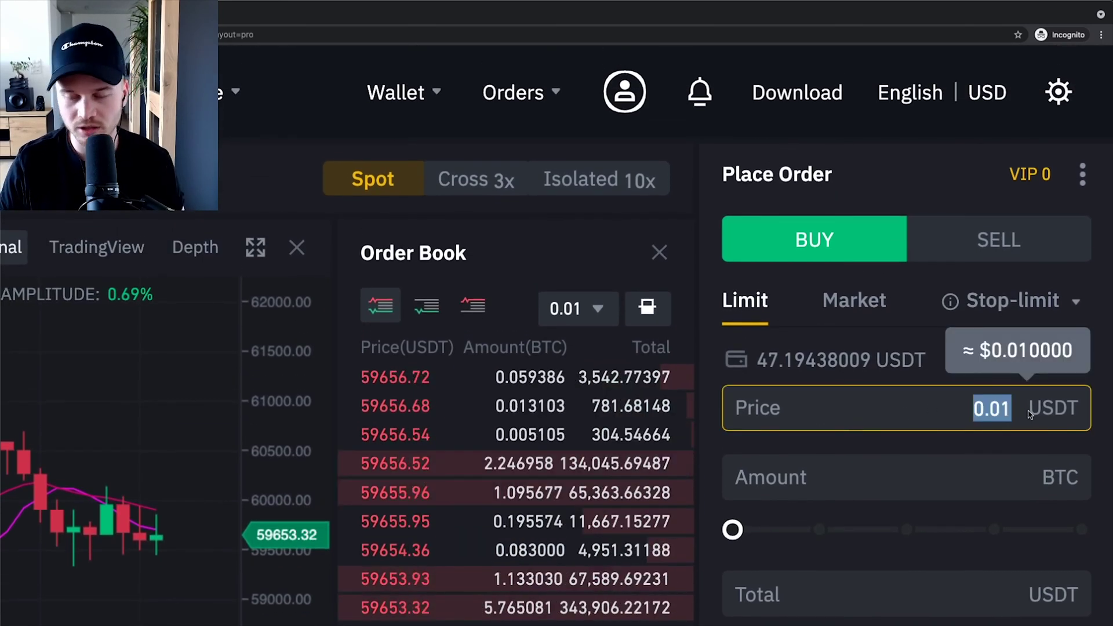
{"action": "scroll", "coordinate": [437, 344], "scroll_direction": "down", "scroll_amount": 3}
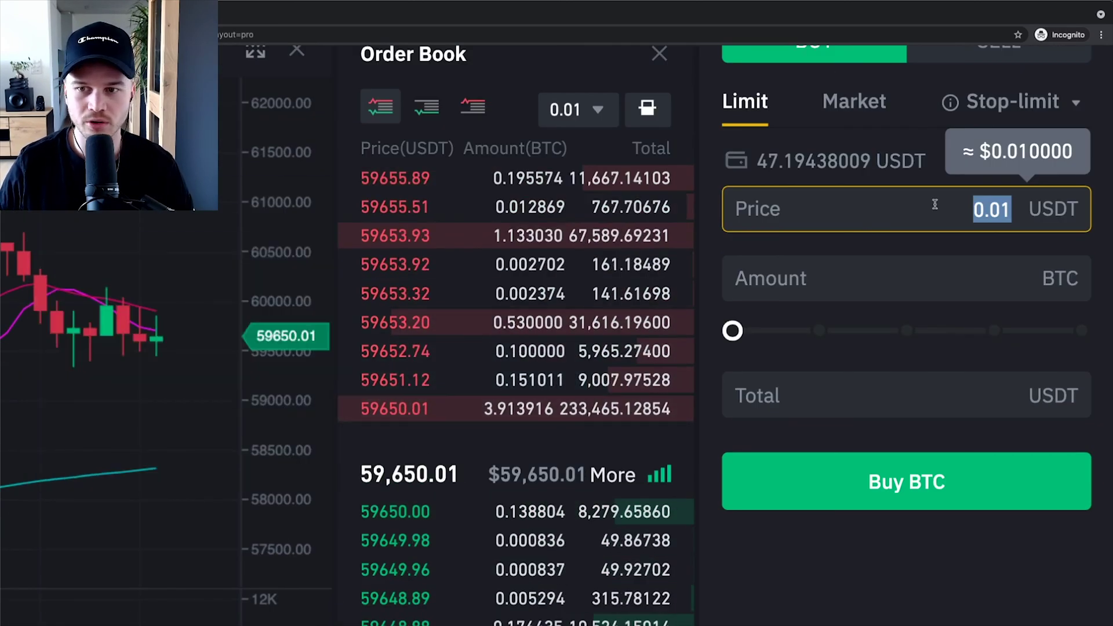
{"action": "type", "text": "5"}
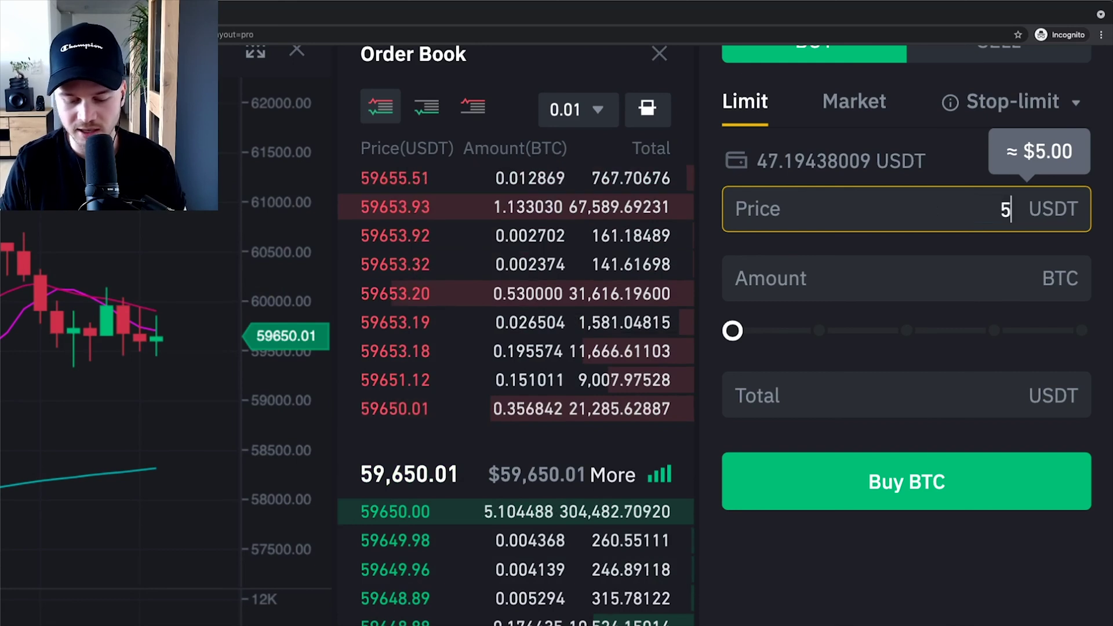
{"action": "type", "text": "8000"}
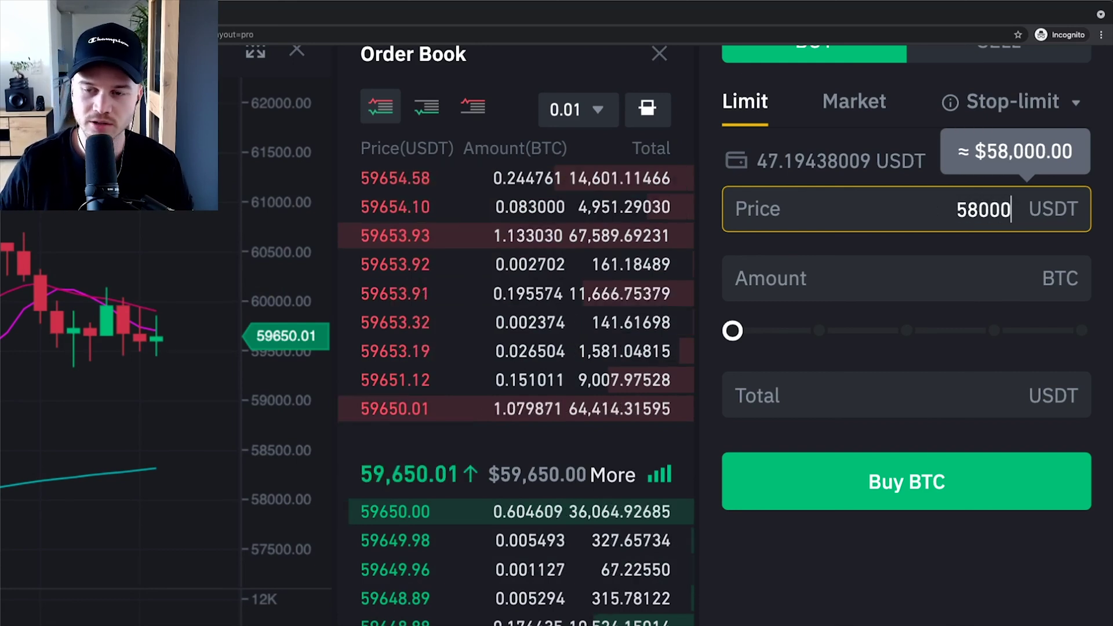
Enter an amount of 0.0002 BTC and place the 11.60 USDT limit buy.
{"action": "left_click", "coordinate": [920, 282]}
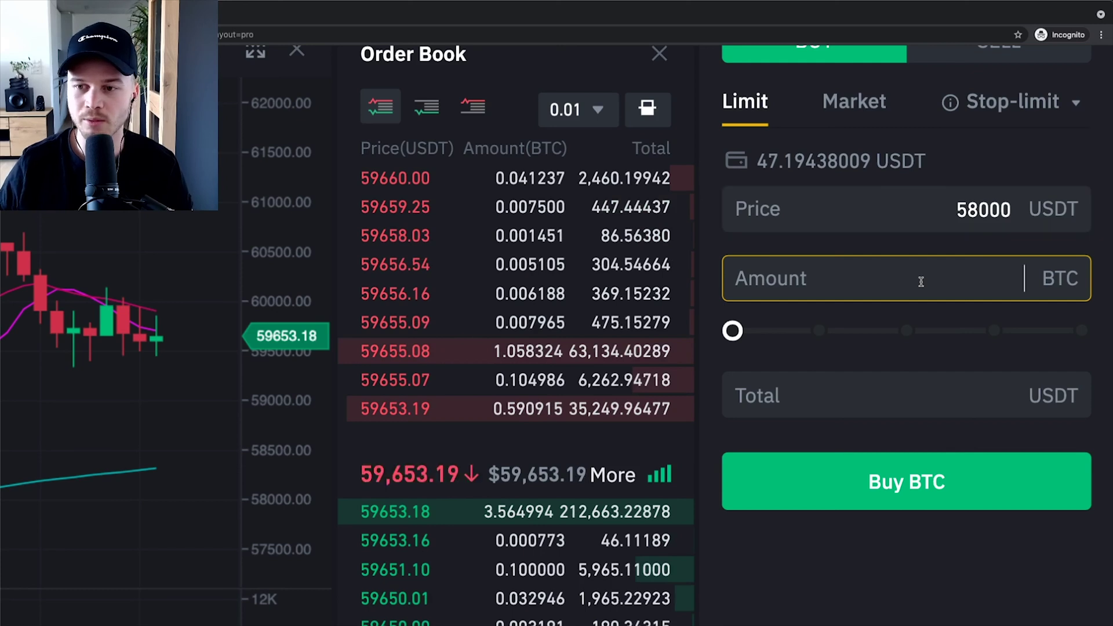
{"action": "left_click", "coordinate": [957, 208]}
{"action": "double_click", "coordinate": [957, 209]}
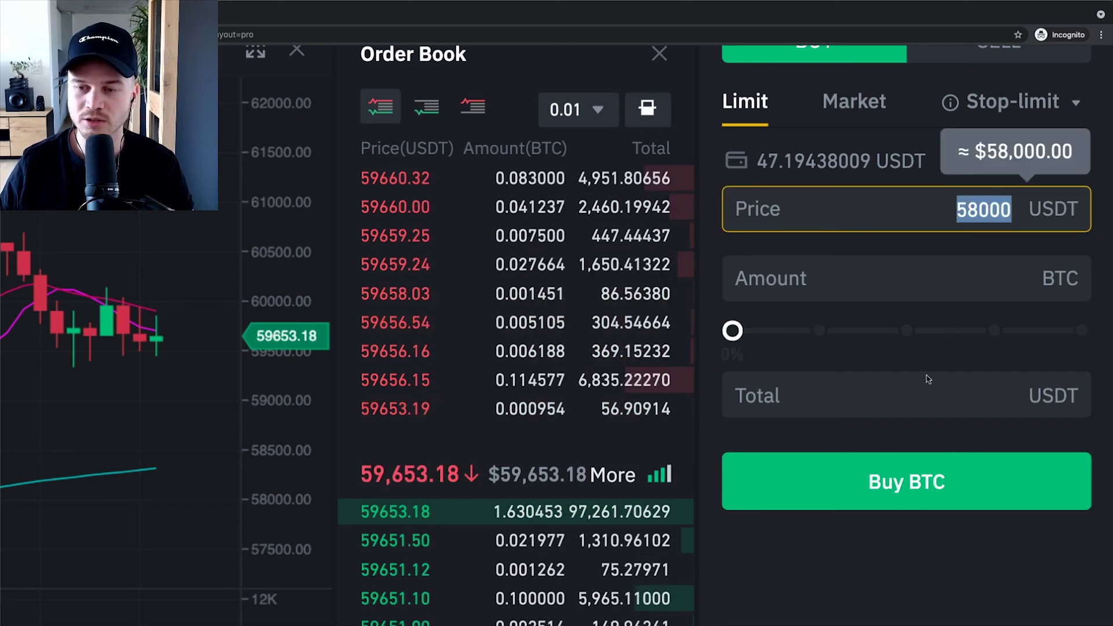
{"action": "left_click", "coordinate": [972, 283]}
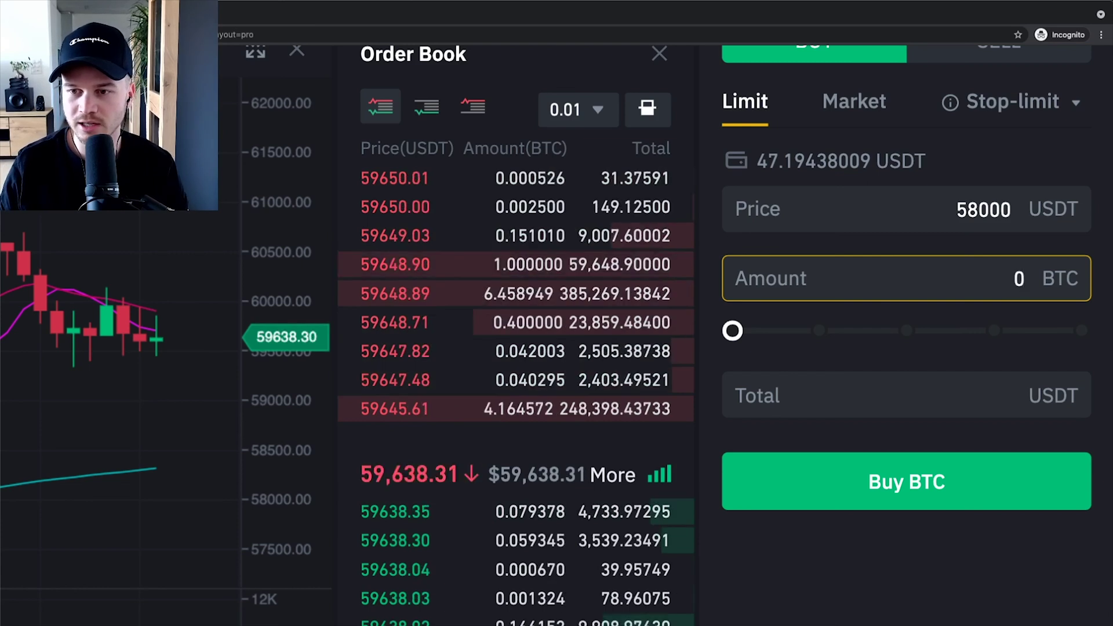
{"action": "type", "text": "02"}
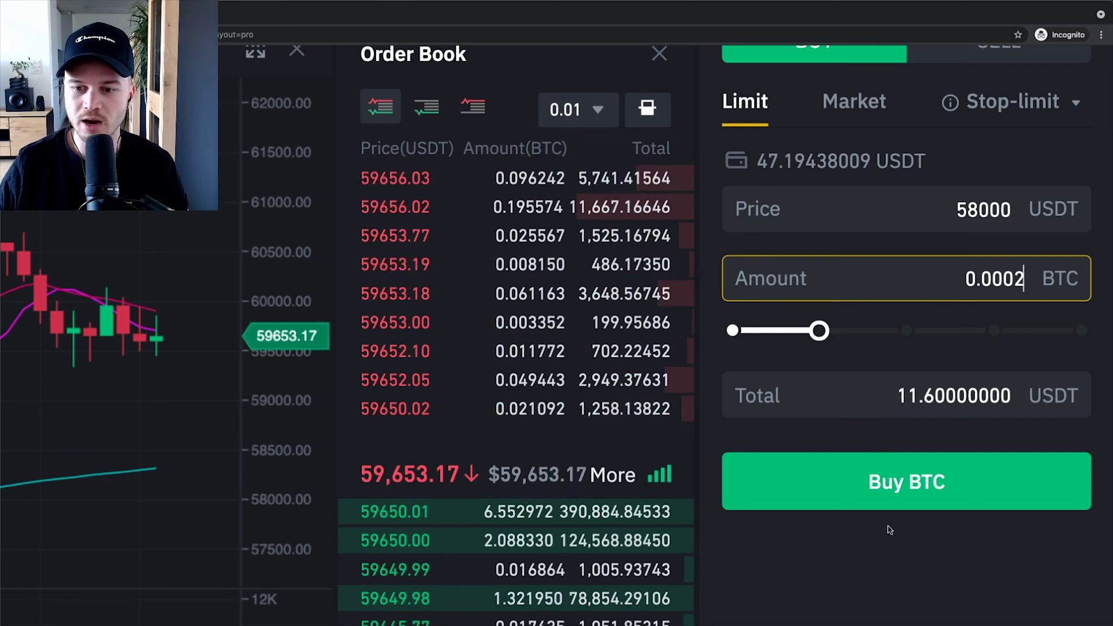
{"action": "left_click", "coordinate": [905, 503]}
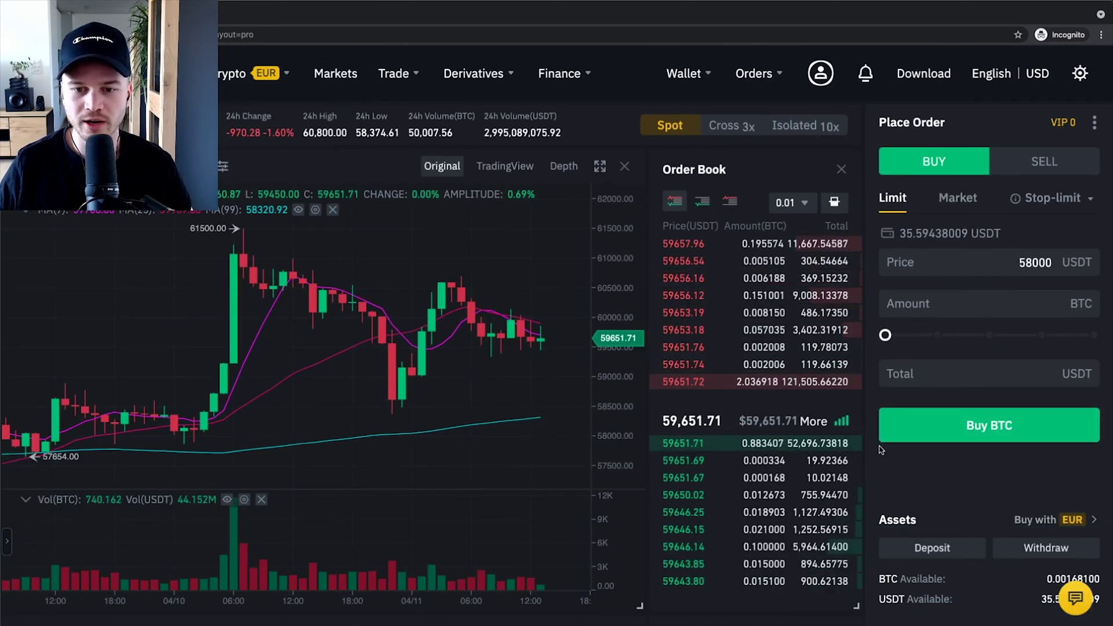
Check Open Orders for the pending 58,000.00 limit buy of 0.000200 BTC.
{"action": "mouse_move", "coordinate": [753, 521]}
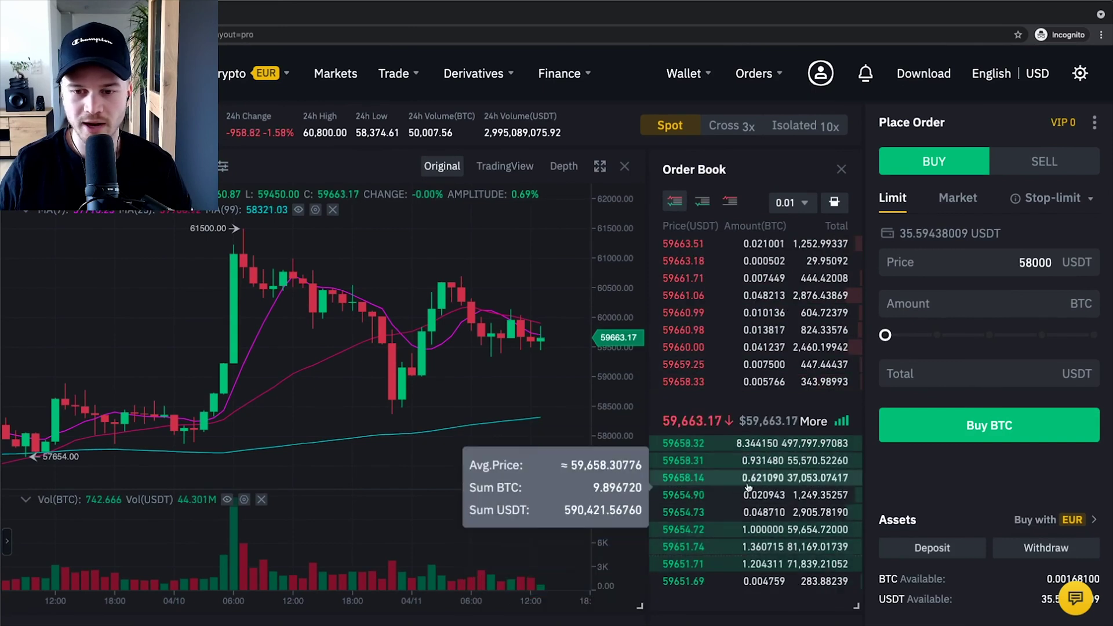
{"action": "scroll", "coordinate": [777, 521], "scroll_direction": "down", "scroll_amount": 1}
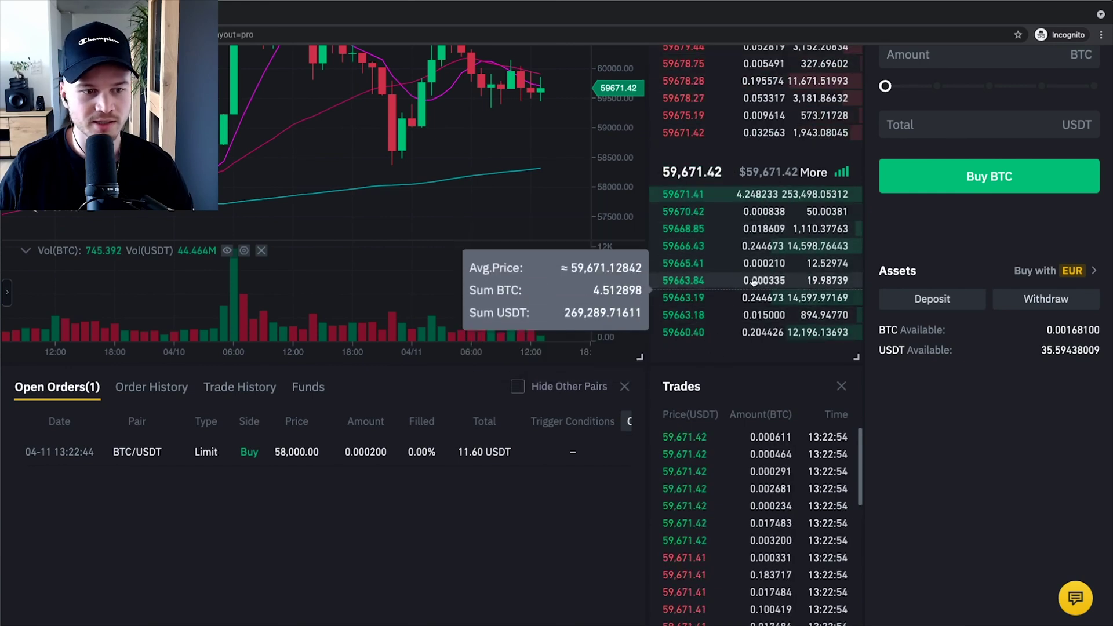
{"action": "scroll", "coordinate": [227, 513], "scroll_direction": "up", "scroll_amount": 3}
{"action": "scroll", "coordinate": [227, 513], "scroll_direction": "left", "scroll_amount": 2}
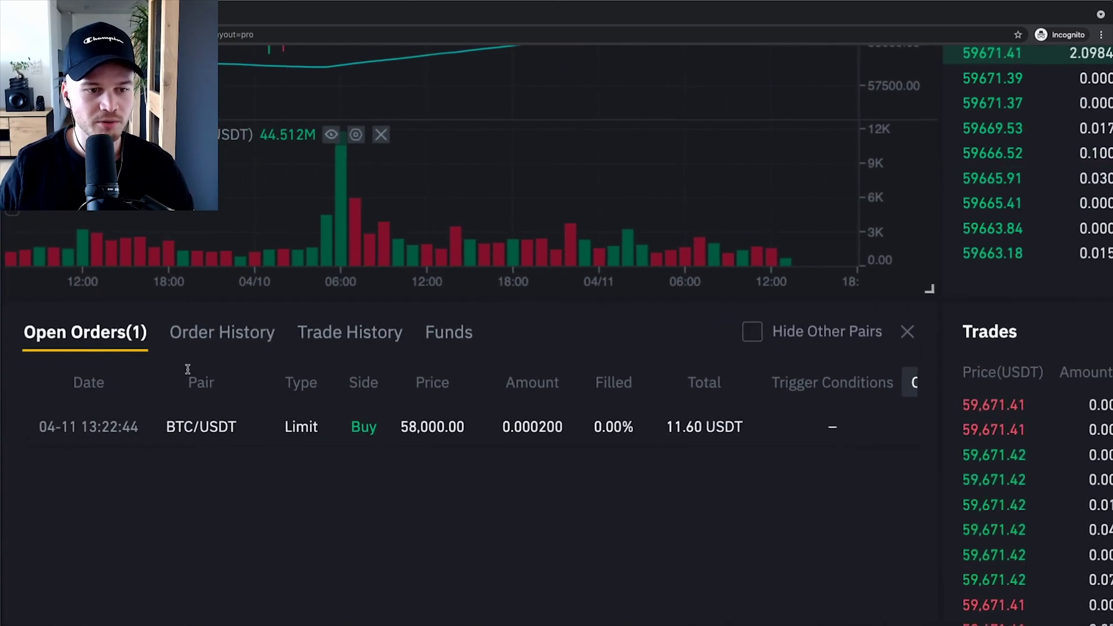
{"action": "scroll", "coordinate": [78, 343], "scroll_direction": "down", "scroll_amount": 1}
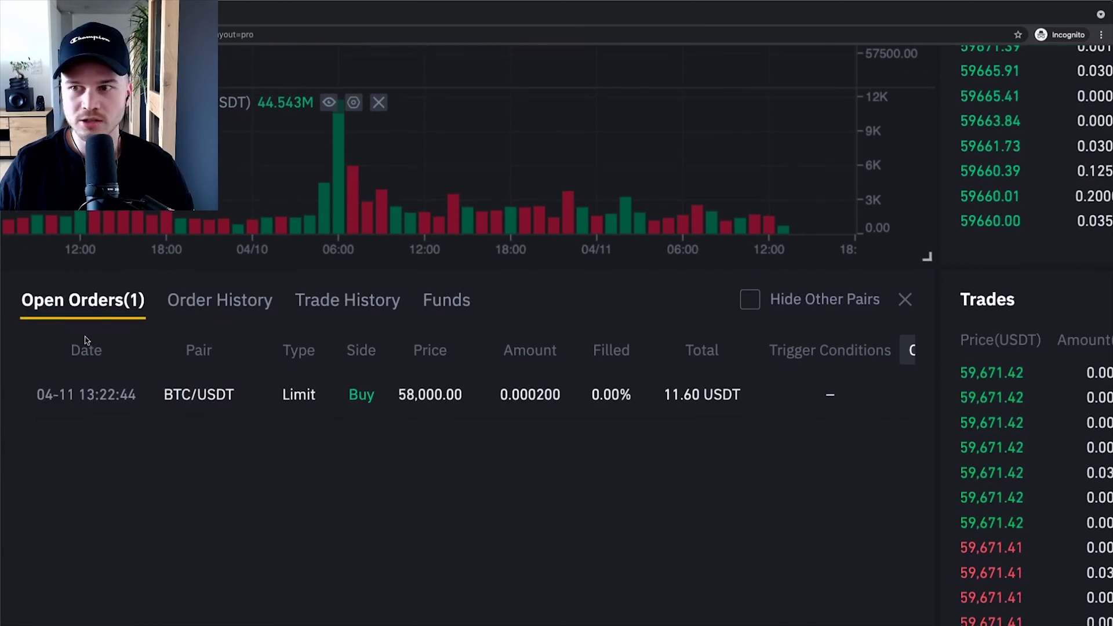
{"action": "scroll", "coordinate": [85, 338], "scroll_direction": "down", "scroll_amount": 2}
{"action": "scroll", "coordinate": [87, 325], "scroll_direction": "up", "scroll_amount": 3}
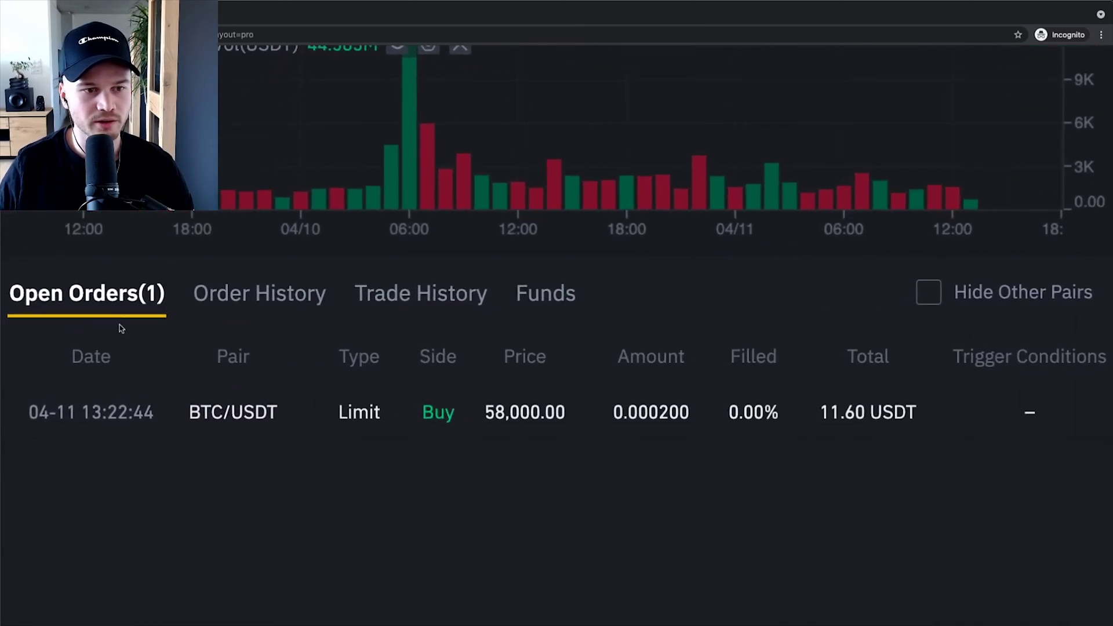
{"action": "scroll", "coordinate": [84, 328], "scroll_direction": "left", "scroll_amount": 1}
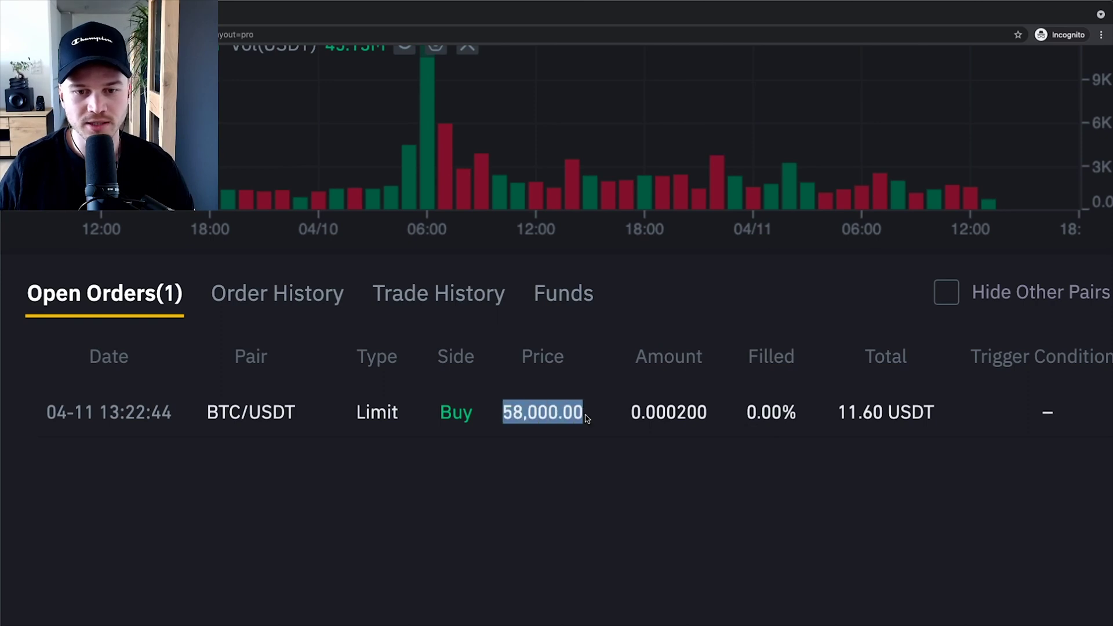
{"action": "scroll", "coordinate": [612, 492], "scroll_direction": "down", "scroll_amount": 5}
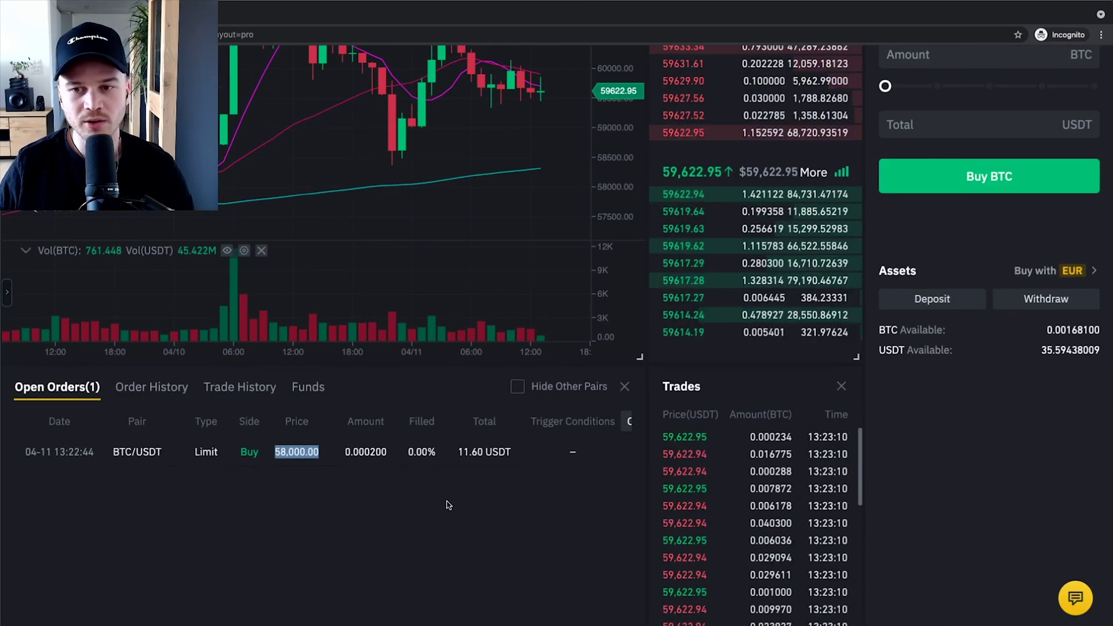
Scroll the page back up to the BTC/USDT buy form holding the 58000 USDT limit price.
{"action": "scroll", "coordinate": [979, 549], "scroll_direction": "up", "scroll_amount": 2}
{"action": "scroll", "coordinate": [979, 548], "scroll_direction": "down", "scroll_amount": 3}
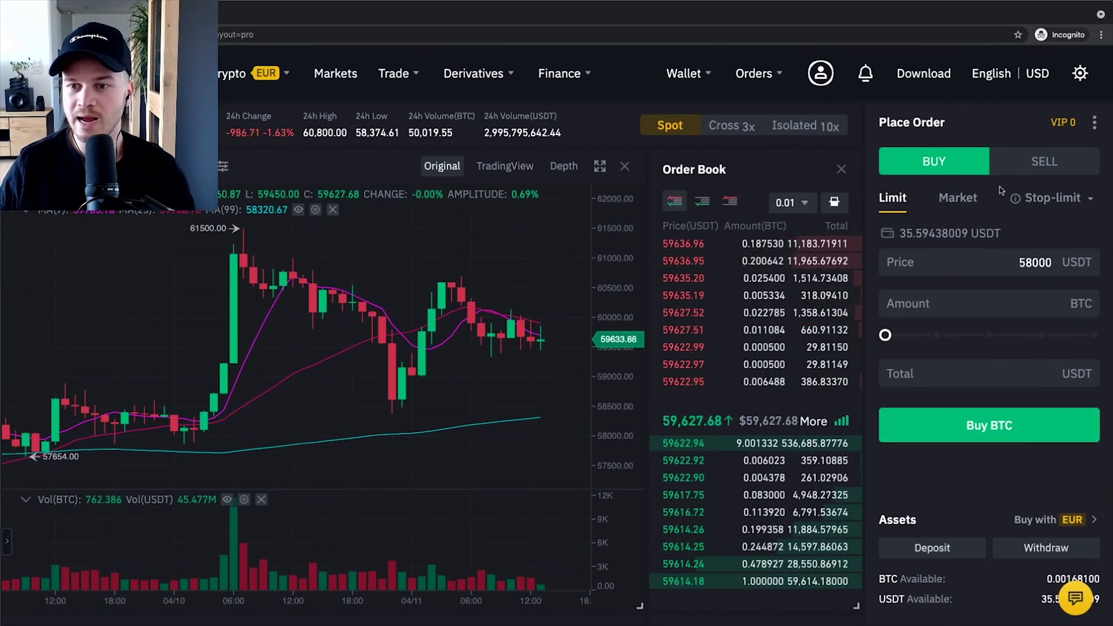
{"action": "scroll", "coordinate": [993, 194], "scroll_direction": "up", "scroll_amount": 5}
{"action": "scroll", "coordinate": [993, 194], "scroll_direction": "down", "scroll_amount": 4}
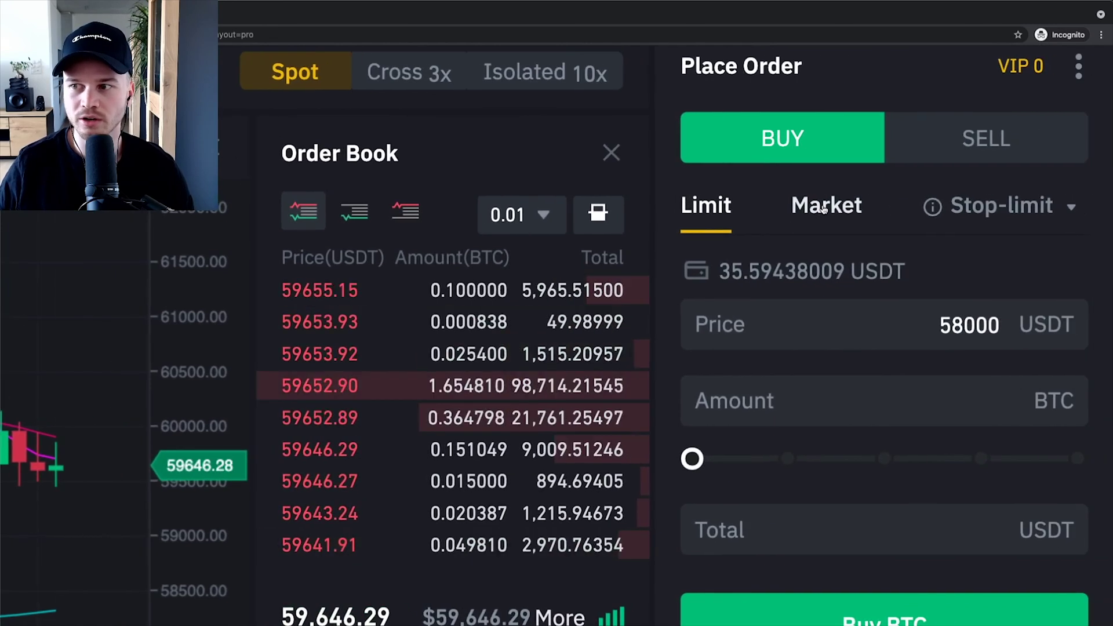
{"action": "scroll", "coordinate": [831, 216], "scroll_direction": "up", "scroll_amount": 2}
{"action": "scroll", "coordinate": [831, 215], "scroll_direction": "down", "scroll_amount": 2}
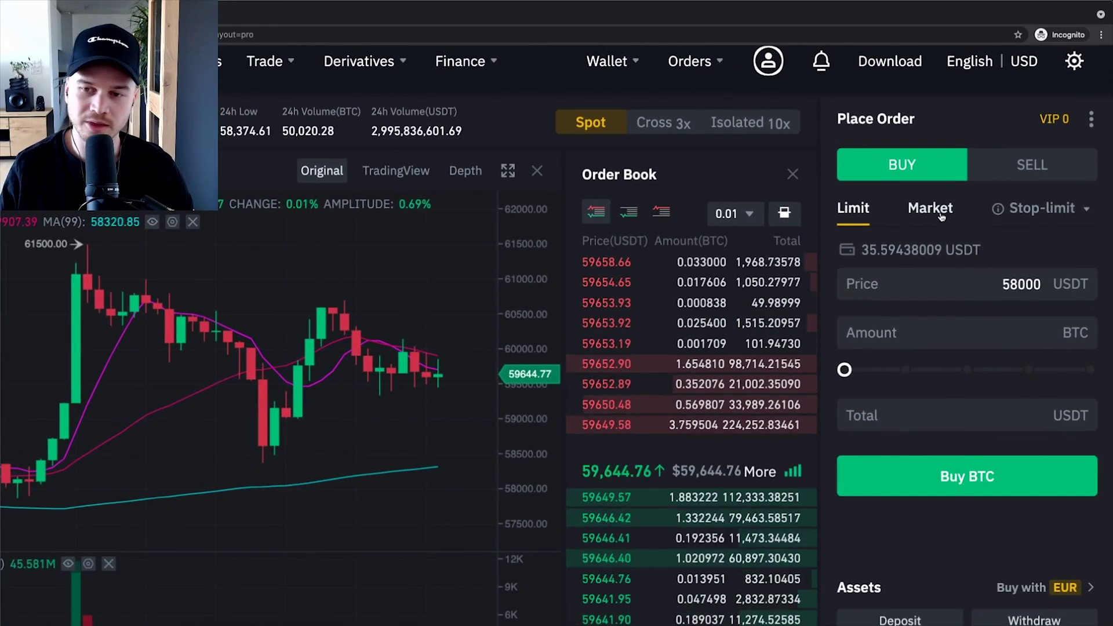